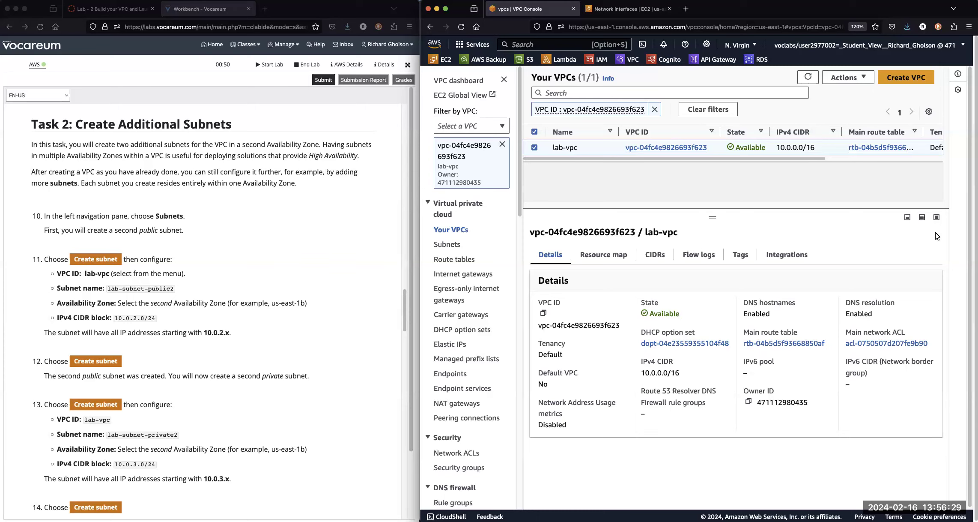
Examine the resource map of lab-vpc, from its subnets across the route tables to the network connections.
{"action": "left_click", "coordinate": [609, 257]}
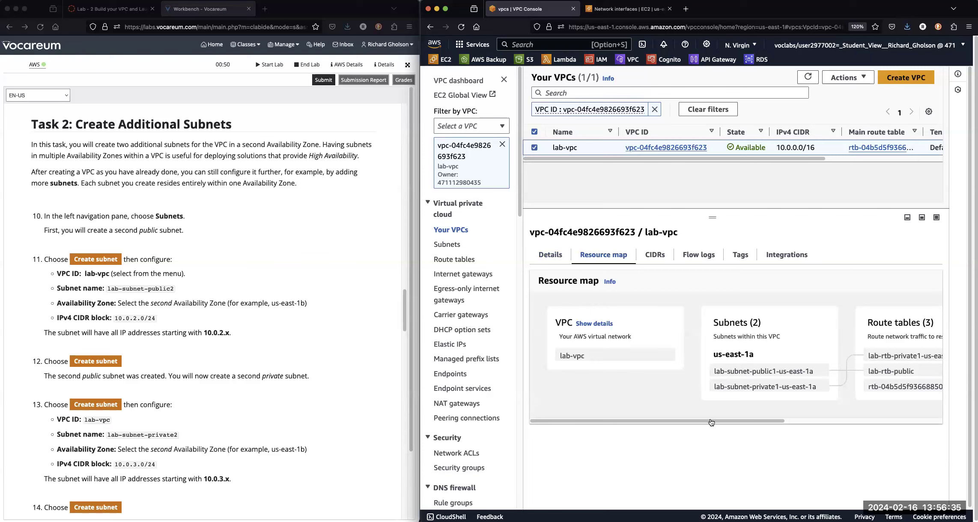
{"action": "left_click_drag", "start_coordinate": [698, 422], "coordinate": [894, 428]}
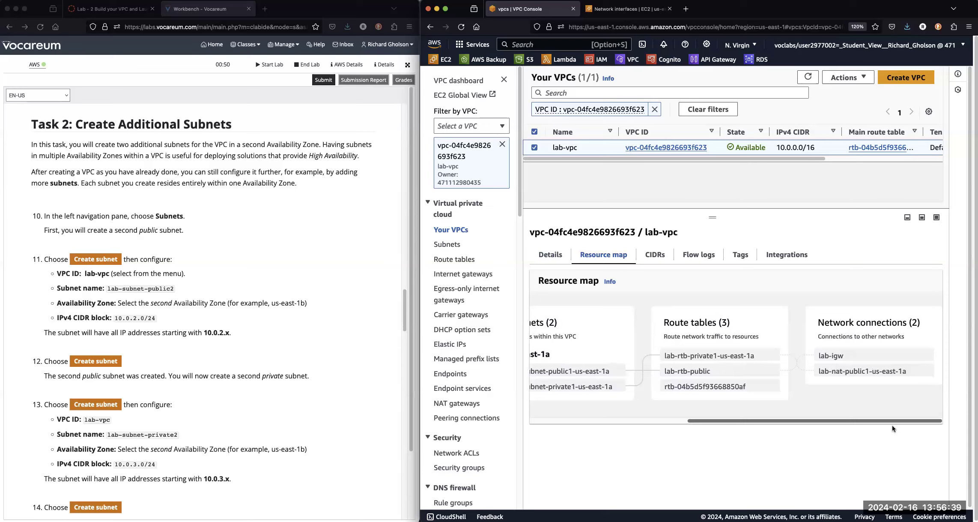
{"action": "left_click_drag", "start_coordinate": [858, 422], "coordinate": [662, 411]}
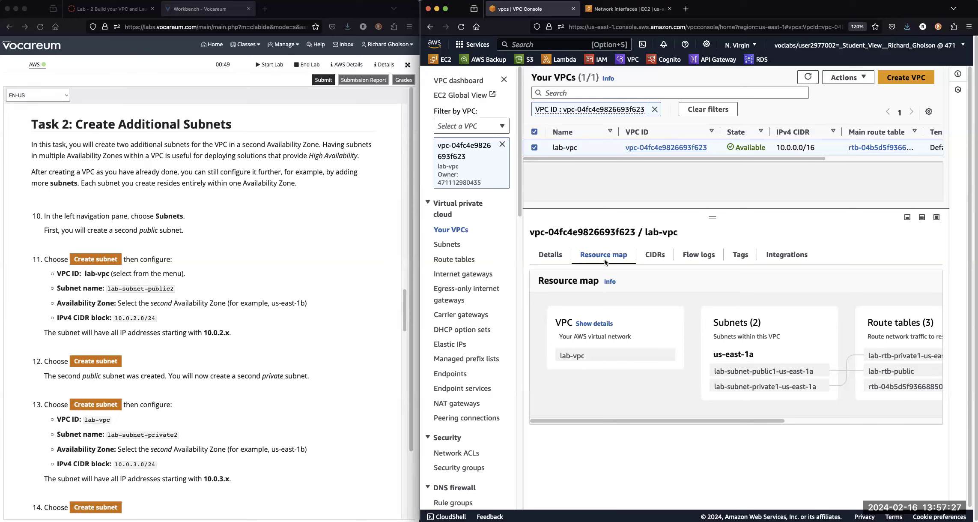
Start creating a new subnet and choose lab-vpc as its VPC.
{"action": "left_click", "coordinate": [455, 245]}
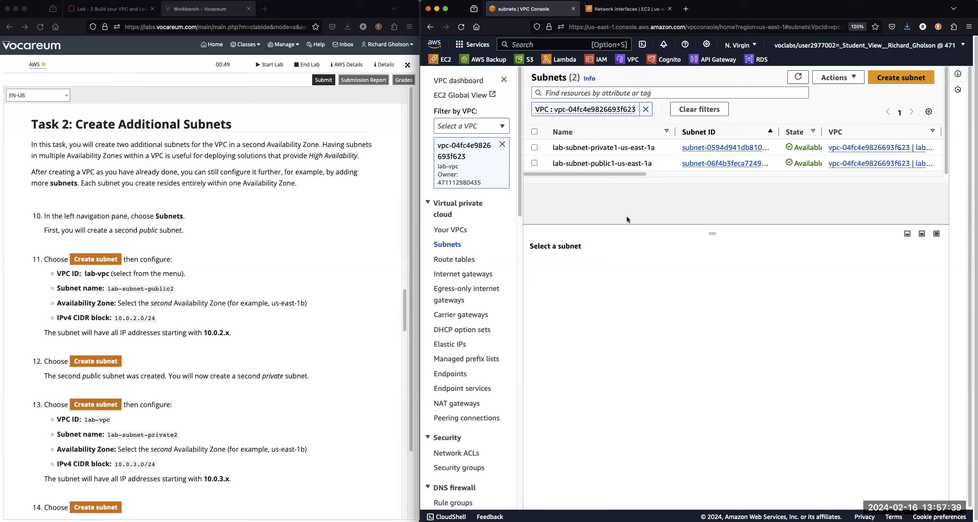
{"action": "left_click", "coordinate": [878, 83]}
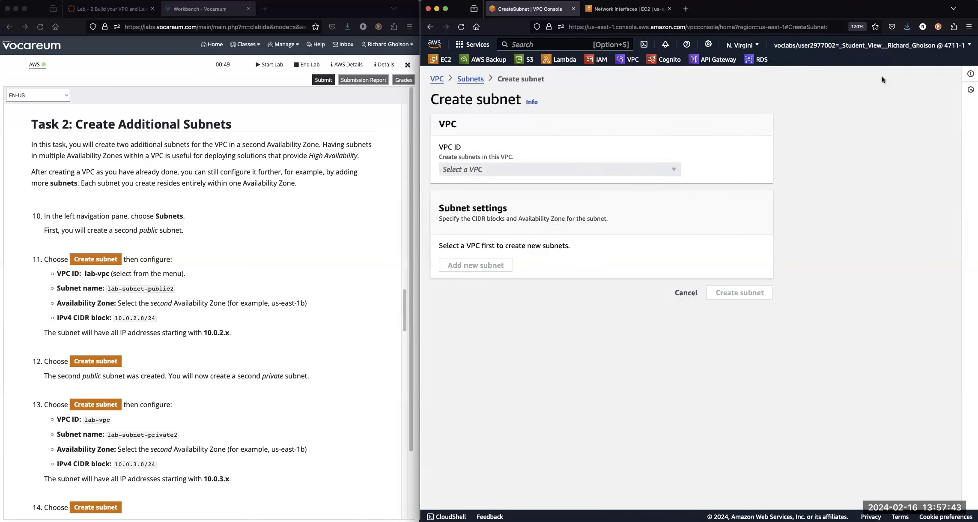
{"action": "left_click", "coordinate": [537, 169]}
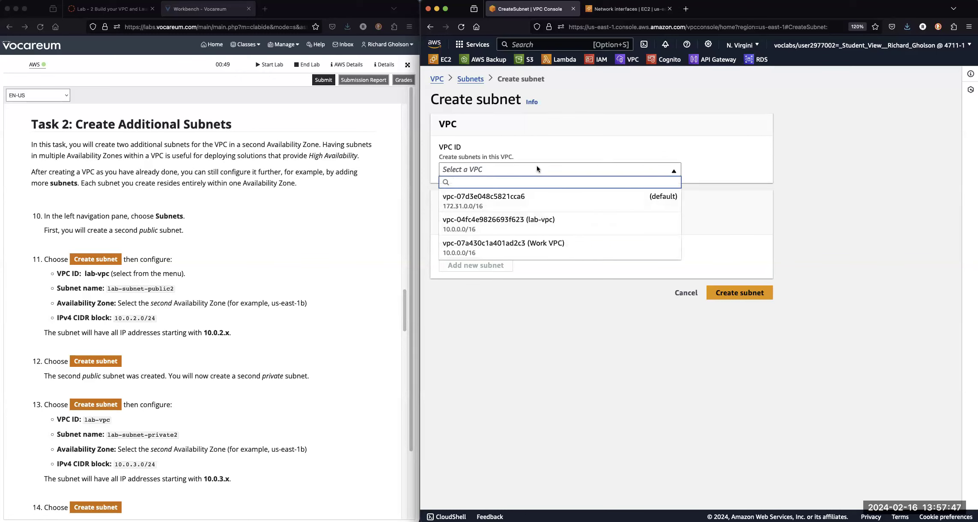
{"action": "left_click", "coordinate": [531, 223]}
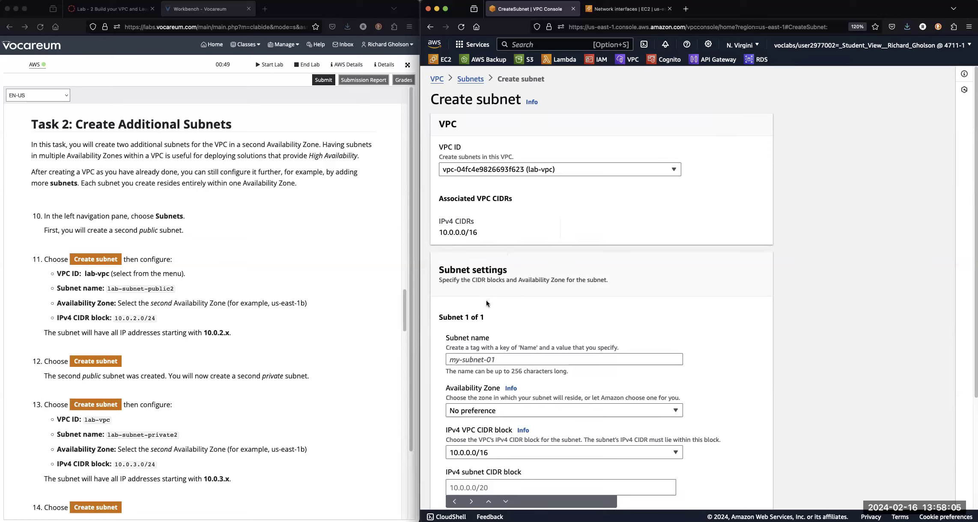
Copy the subnet name lab-subnet-public2 from the step 11 lab instructions and enter it as the new subnet's name.
{"action": "left_click", "coordinate": [109, 289]}
{"action": "left_click_drag", "start_coordinate": [109, 289], "coordinate": [174, 289]}
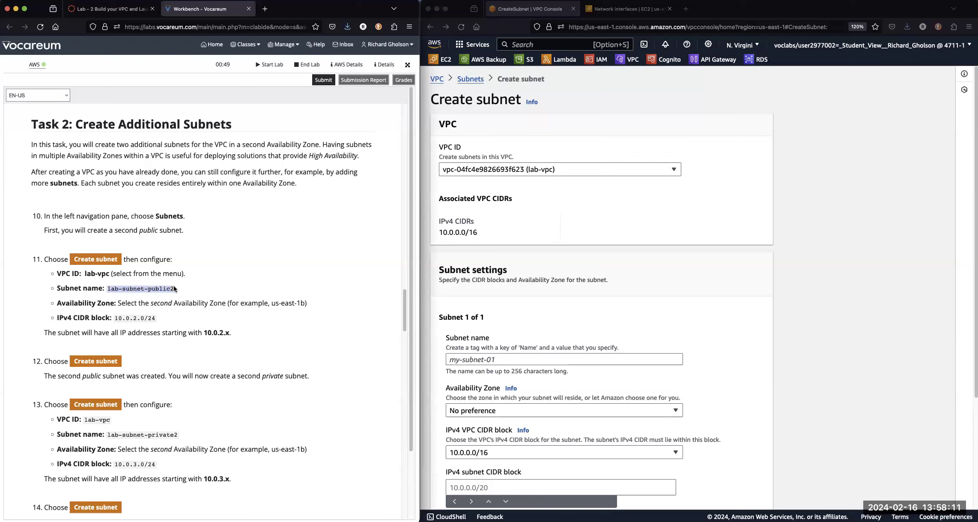
{"action": "right_click", "coordinate": [175, 289]}
{"action": "left_click", "coordinate": [171, 293]}
{"action": "left_click", "coordinate": [471, 370]}
{"action": "left_click", "coordinate": [472, 362]}
{"action": "right_click", "coordinate": [471, 362]}
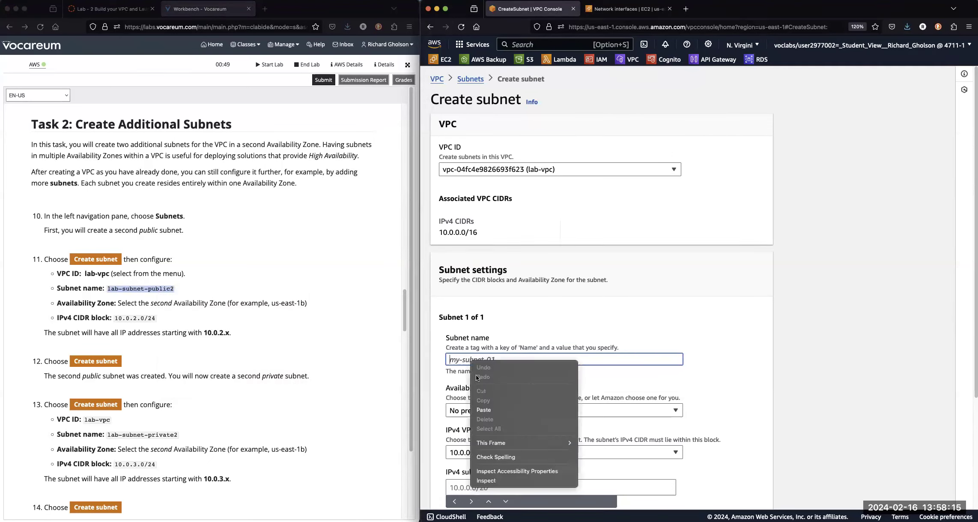
{"action": "left_click", "coordinate": [482, 410]}
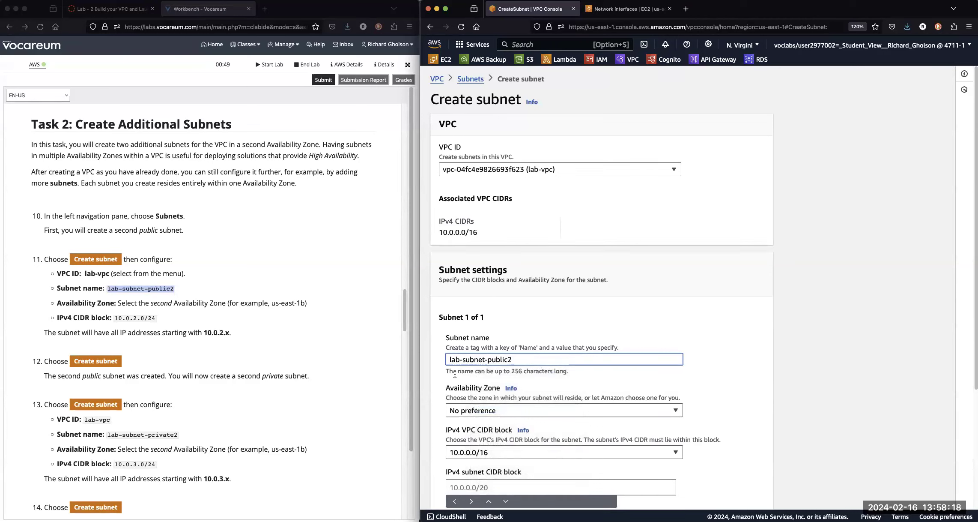
{"action": "double_click", "coordinate": [527, 347]}
{"action": "left_click", "coordinate": [457, 359]}
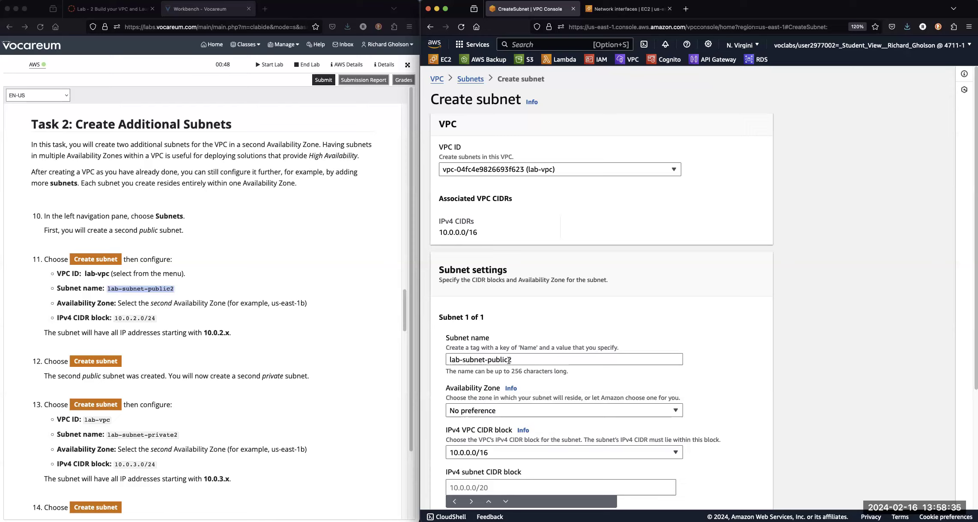
Set the subnet's Availability Zone to us-east-1b and its IPv4 subnet CIDR block to 10.0.2.0/24, copied from the lab instructions.
{"action": "left_click", "coordinate": [460, 415]}
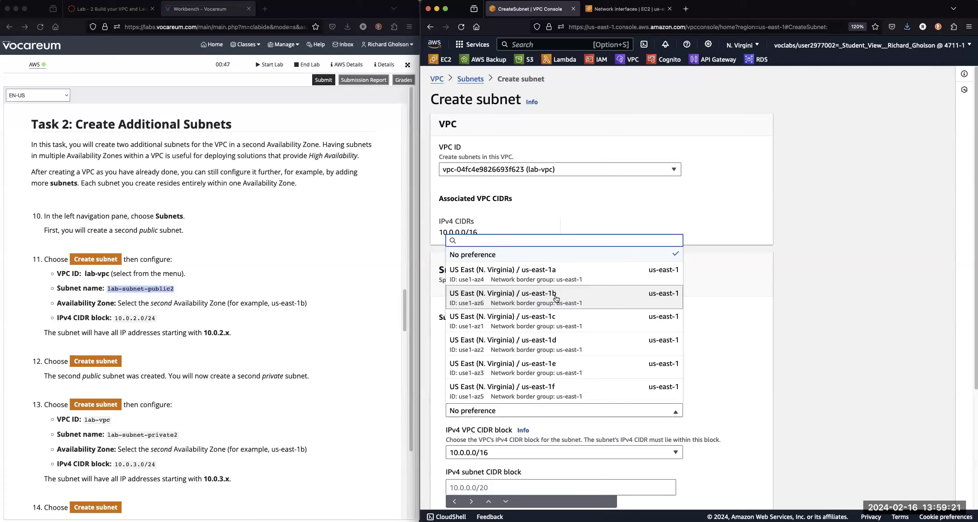
{"action": "left_click", "coordinate": [491, 303]}
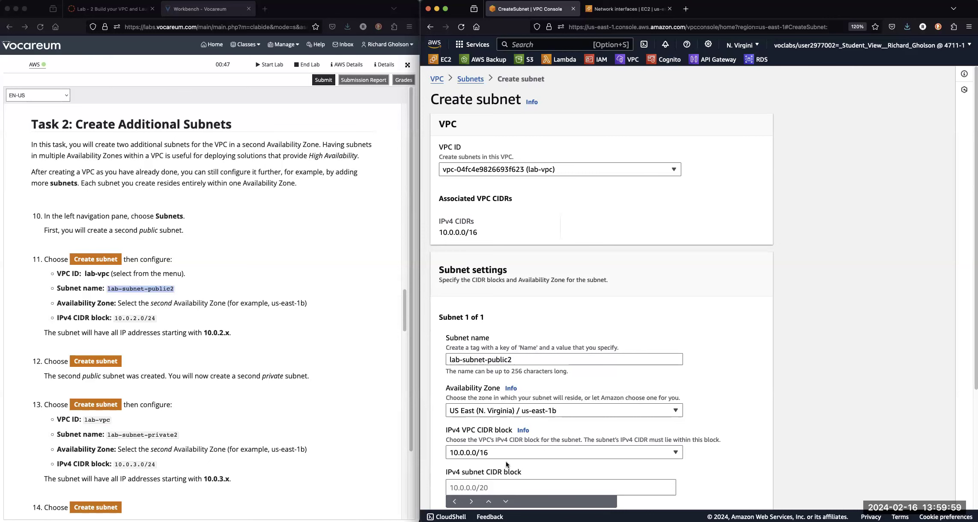
{"action": "scroll", "coordinate": [503, 460], "scroll_direction": "down", "scroll_amount": 4}
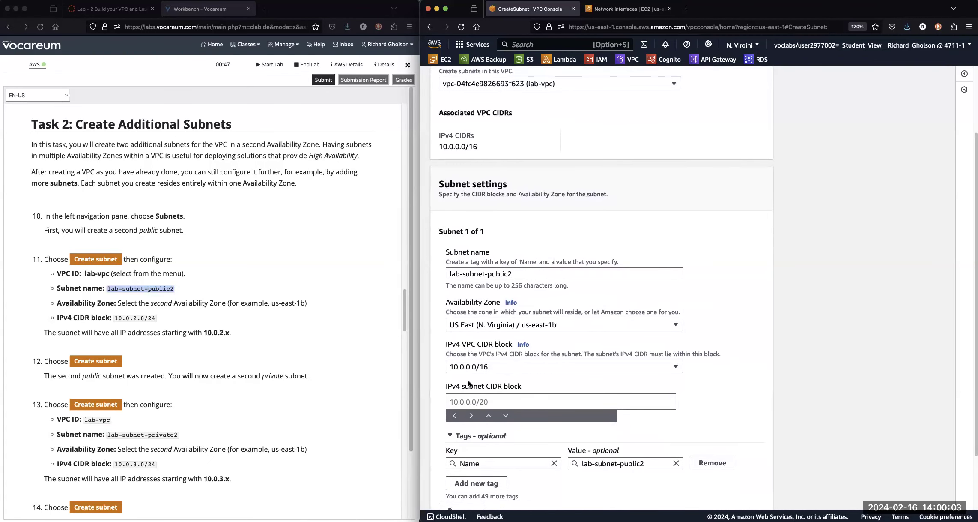
{"action": "left_click", "coordinate": [116, 317]}
{"action": "left_click_drag", "start_coordinate": [116, 318], "coordinate": [154, 317]}
{"action": "right_click", "coordinate": [150, 319]}
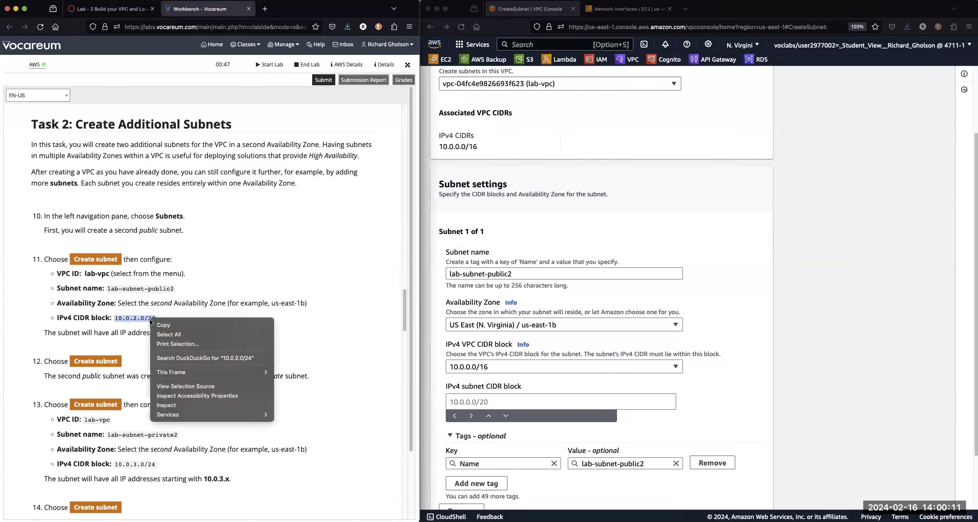
{"action": "left_click", "coordinate": [163, 323]}
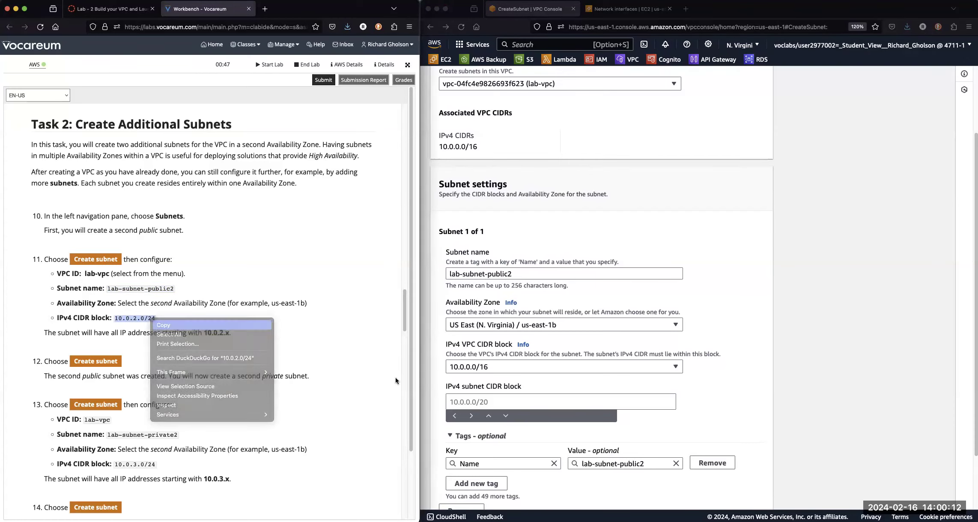
{"action": "left_click", "coordinate": [491, 402]}
{"action": "key", "text": "cmd+v"}
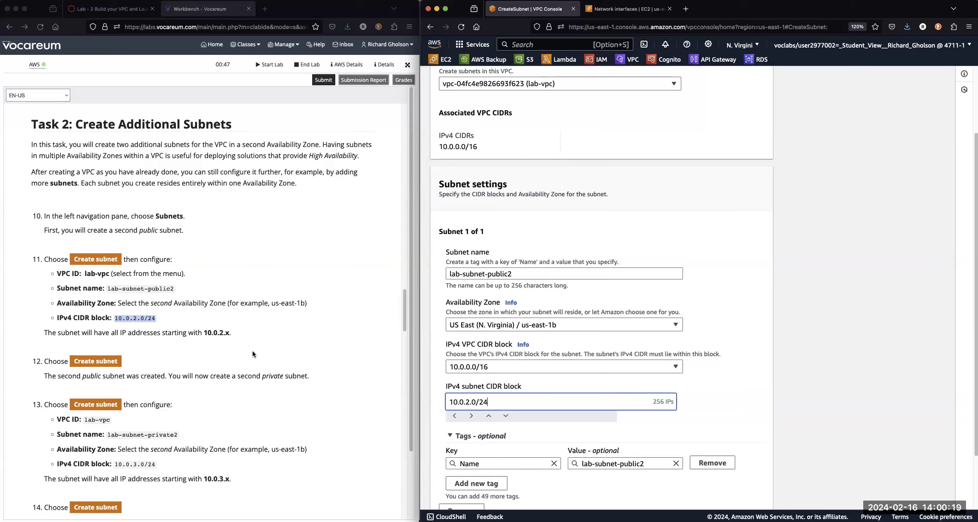
{"action": "left_click", "coordinate": [211, 333]}
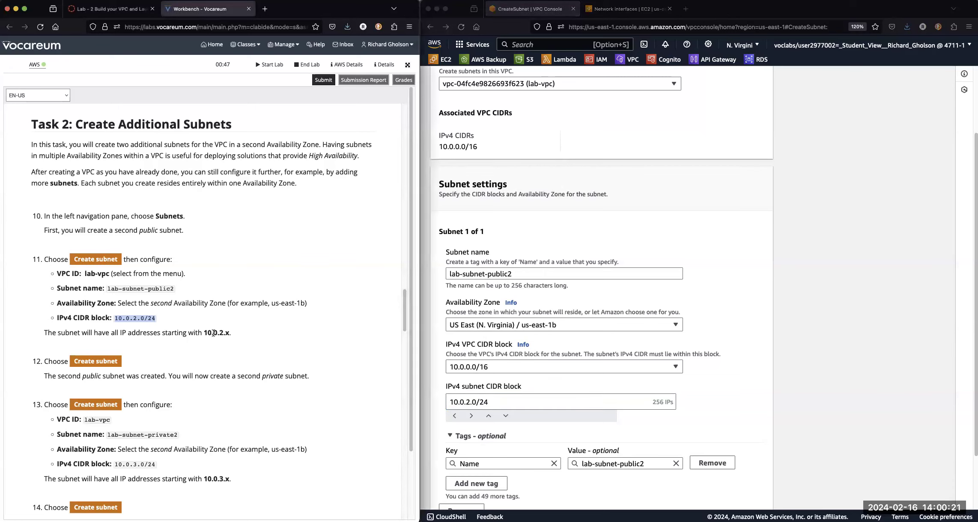
{"action": "left_click", "coordinate": [150, 321]}
{"action": "left_click_drag", "start_coordinate": [141, 319], "coordinate": [143, 326]}
{"action": "left_click", "coordinate": [711, 423]}
{"action": "left_click", "coordinate": [671, 407]}
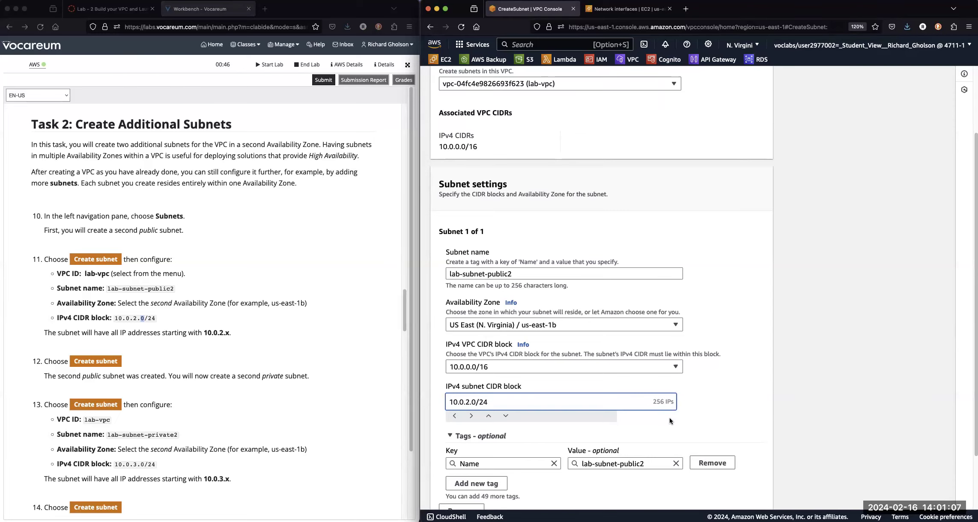
Create the configured subnet and select lab-subnet-public2 in the subnet list to show its details.
{"action": "scroll", "coordinate": [660, 433], "scroll_direction": "down", "scroll_amount": 2}
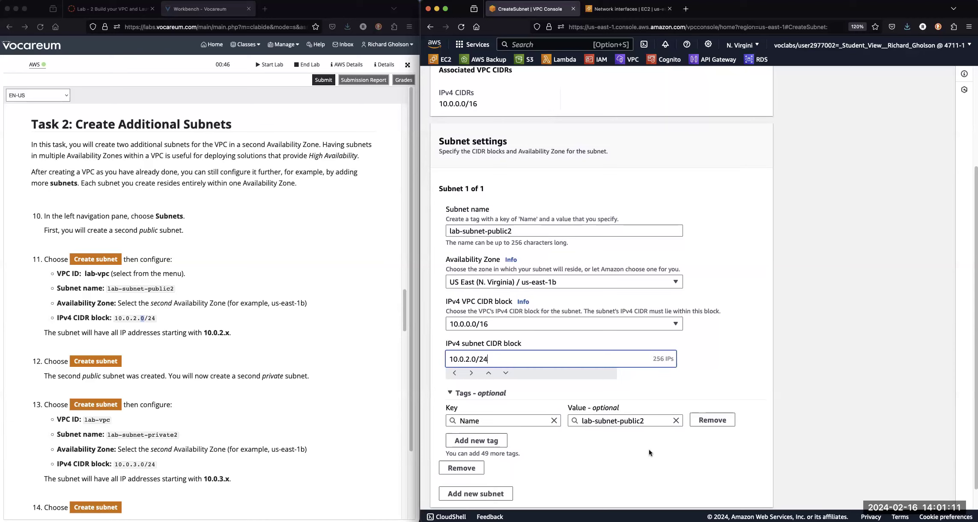
{"action": "scroll", "coordinate": [649, 452], "scroll_direction": "down", "scroll_amount": 1}
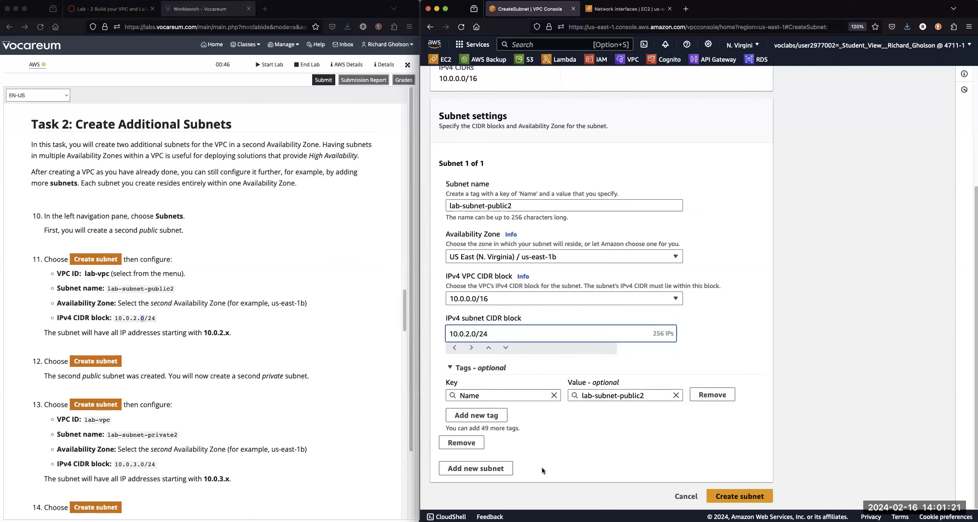
{"action": "left_click", "coordinate": [748, 499]}
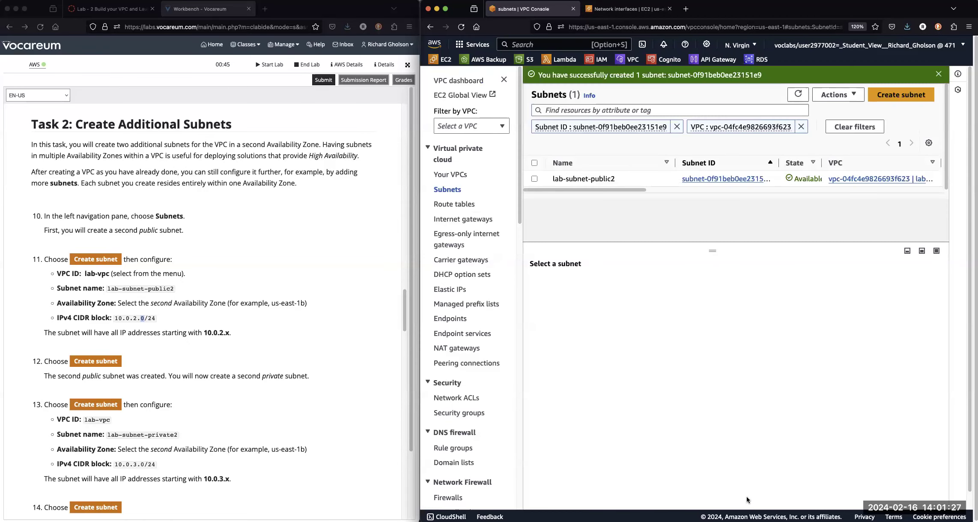
{"action": "left_click", "coordinate": [534, 179]}
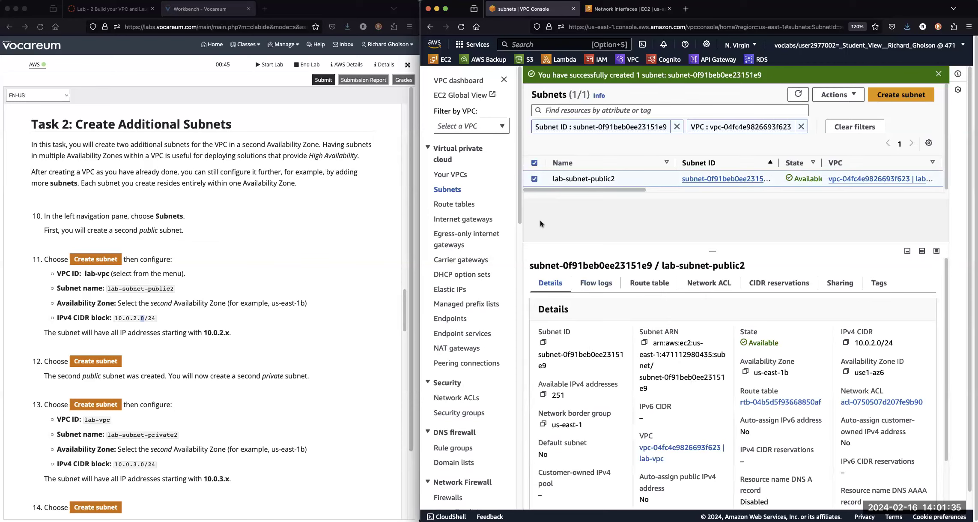
Open the VPC list in a separate browser tab, filter it by lab-vpc and select that VPC.
{"action": "left_click", "coordinate": [449, 175], "text": "super"}
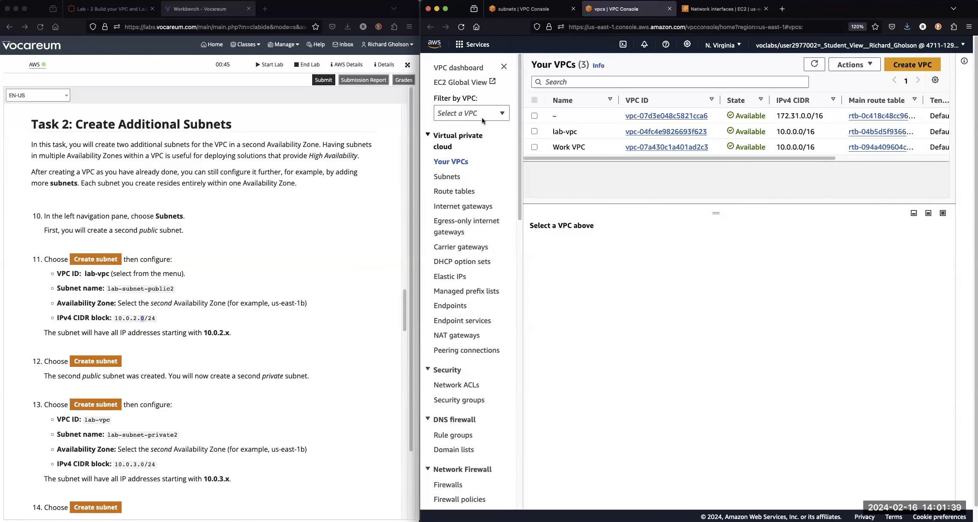
{"action": "left_click", "coordinate": [484, 127]}
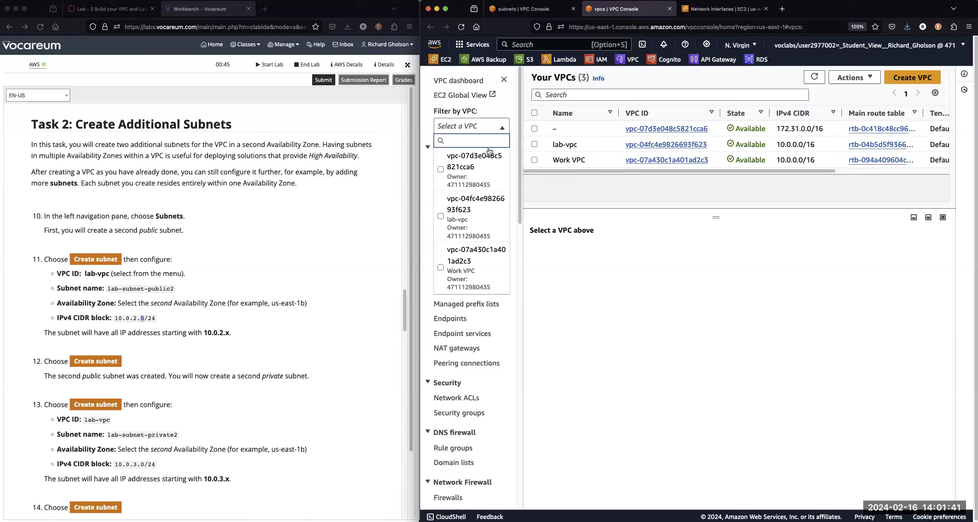
{"action": "left_click", "coordinate": [460, 221]}
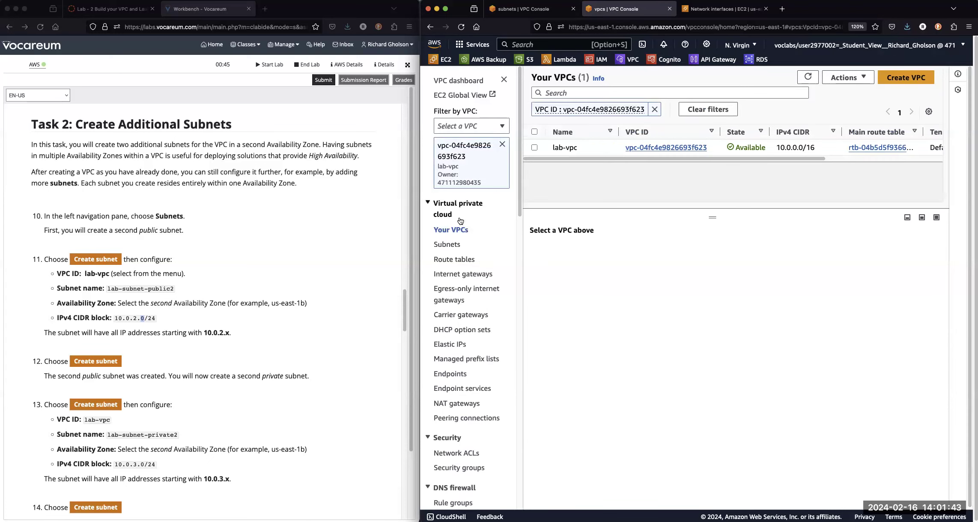
{"action": "left_click", "coordinate": [534, 148]}
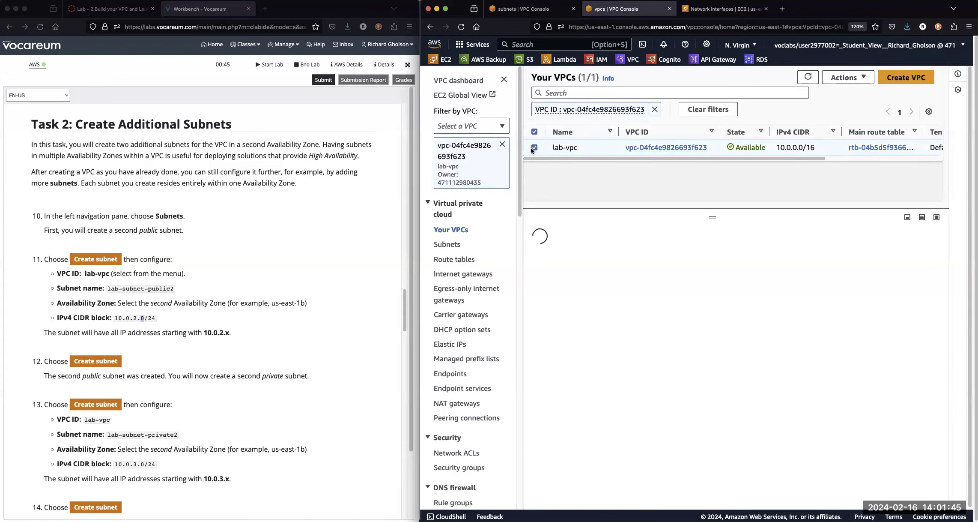
Show the detailed resource map of lab-vpc and examine its subnets, route tables and network connections.
{"action": "left_click", "coordinate": [604, 255]}
{"action": "scroll", "coordinate": [764, 451], "scroll_direction": "right", "scroll_amount": 3}
{"action": "scroll", "coordinate": [752, 451], "scroll_direction": "left", "scroll_amount": 3}
{"action": "left_click", "coordinate": [593, 324]}
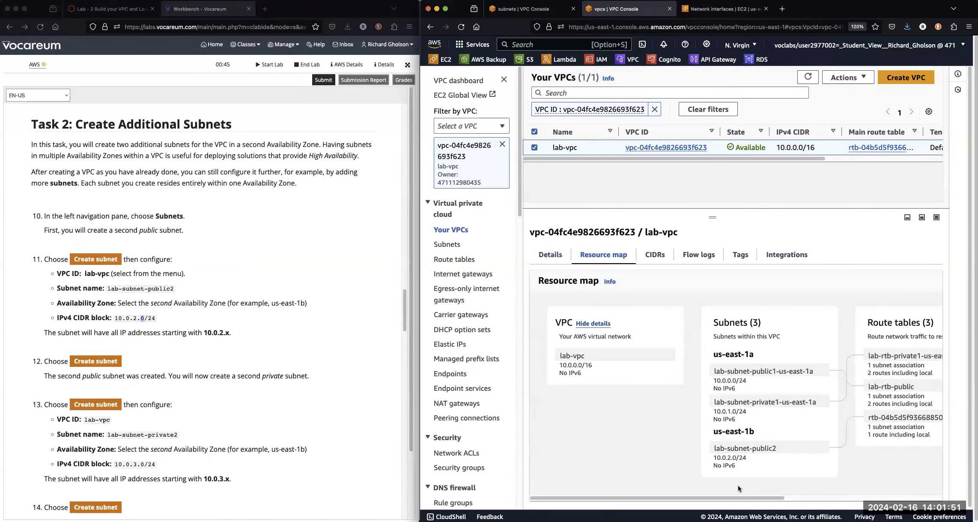
{"action": "scroll", "coordinate": [755, 496], "scroll_direction": "right", "scroll_amount": 3}
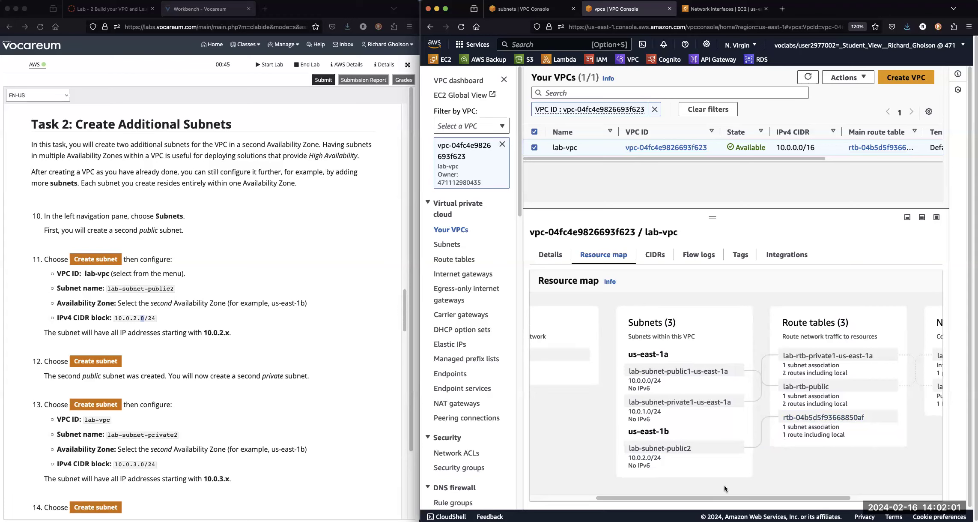
{"action": "left_click_drag", "start_coordinate": [752, 497], "coordinate": [855, 492]}
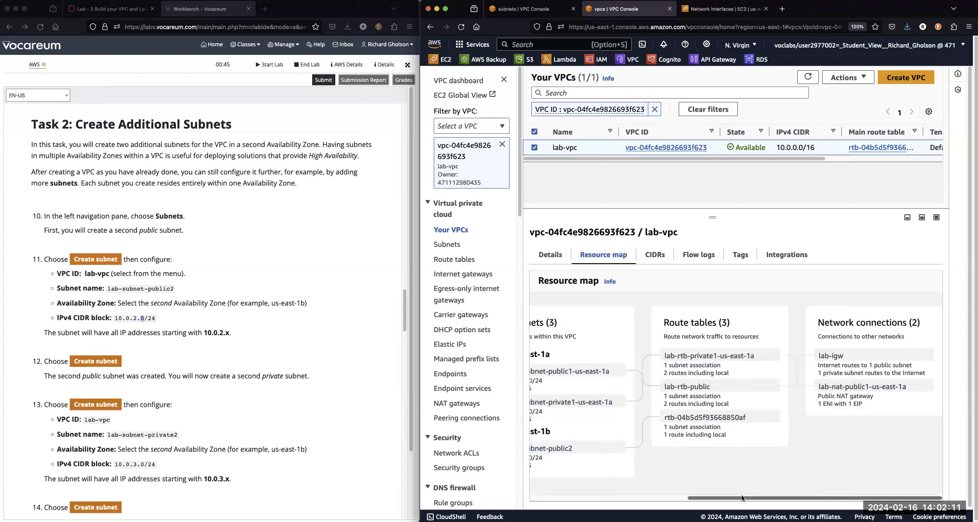
{"action": "left_click_drag", "start_coordinate": [741, 498], "coordinate": [533, 494]}
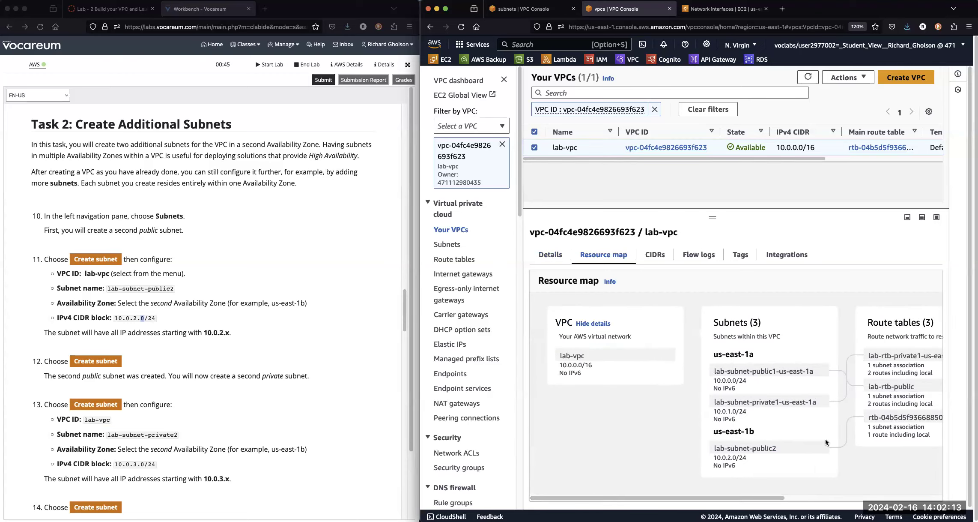
Return to the subnets page, dismiss the success notice and start a new subnet in lab-vpc.
{"action": "left_click", "coordinate": [519, 9]}
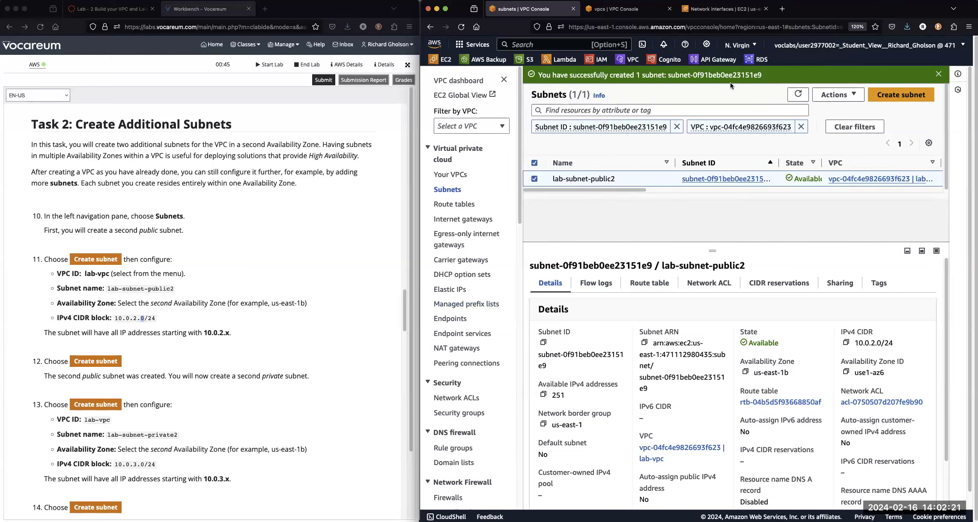
{"action": "left_click", "coordinate": [938, 75]}
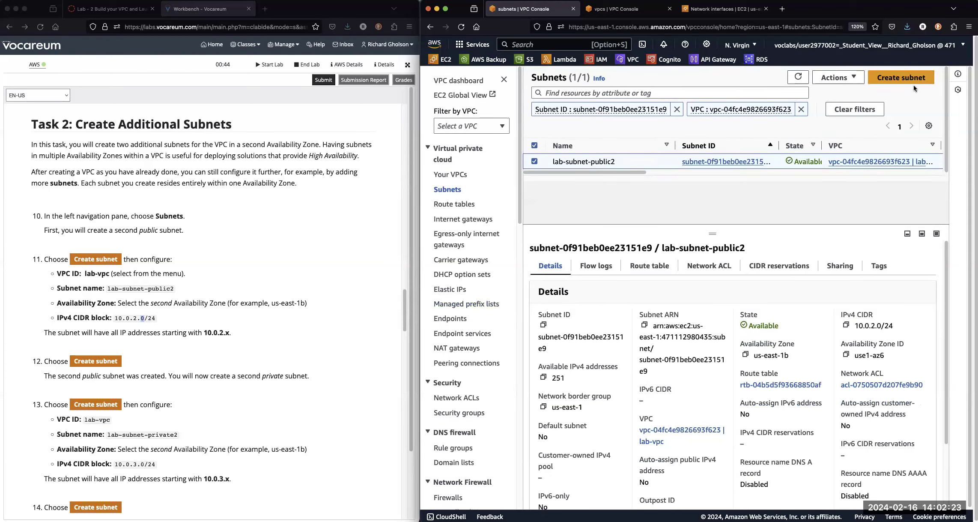
{"action": "left_click", "coordinate": [915, 79]}
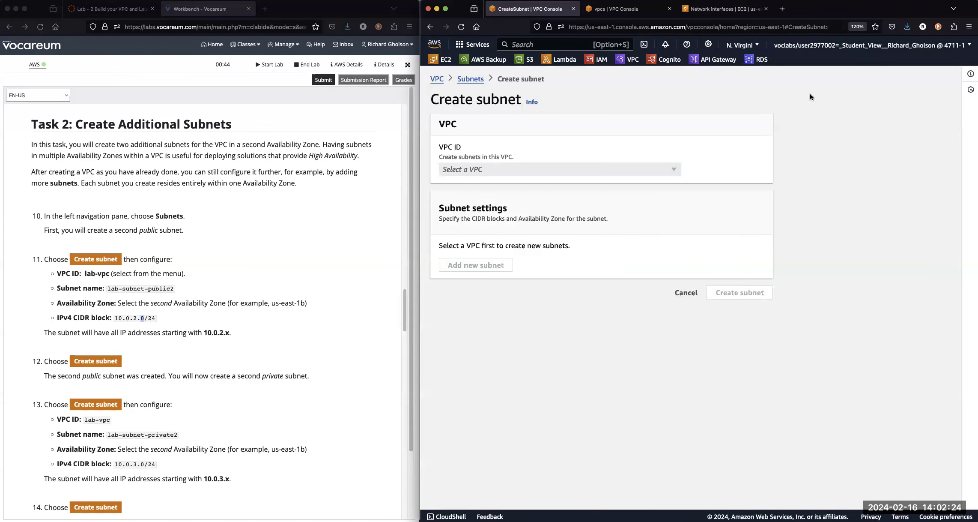
{"action": "left_click", "coordinate": [509, 173]}
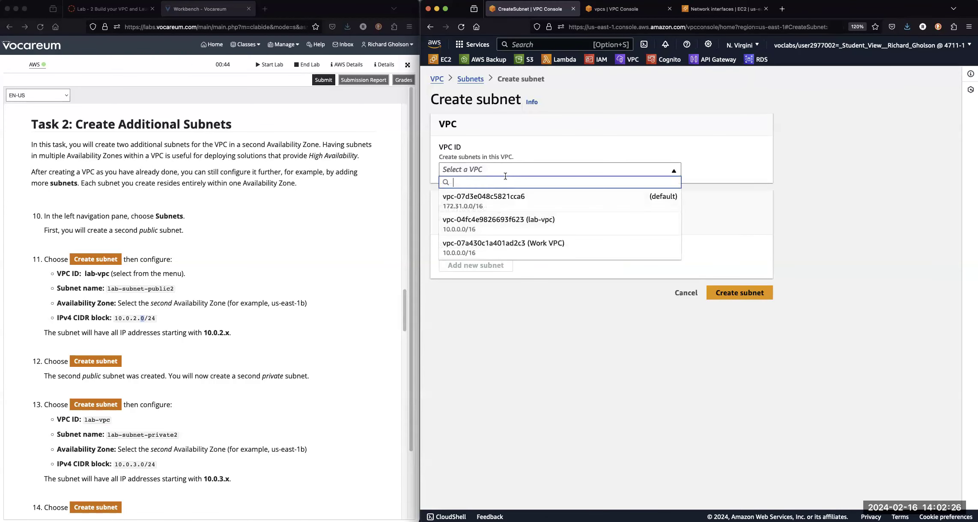
{"action": "left_click", "coordinate": [497, 231]}
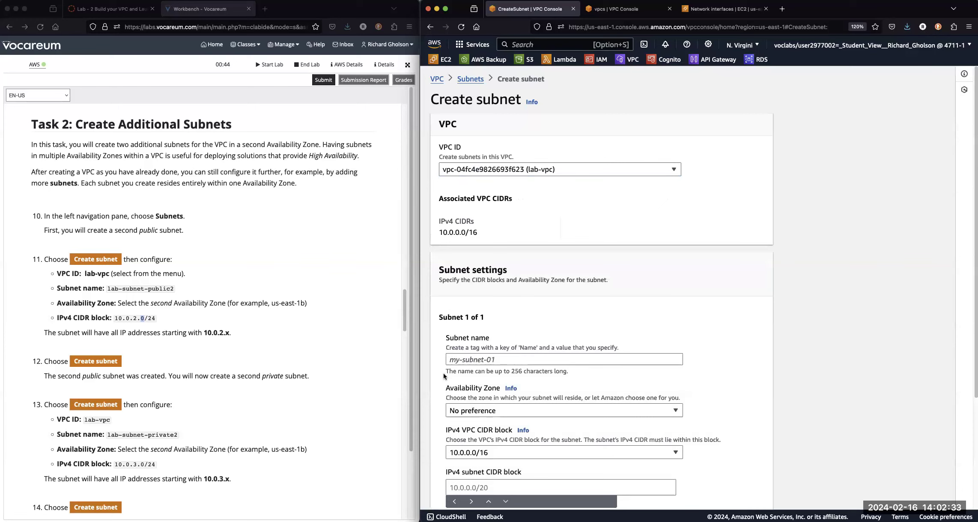
Name the new subnet lab-subnet-private2, copying the name from the lab instructions.
{"action": "left_click", "coordinate": [98, 453]}
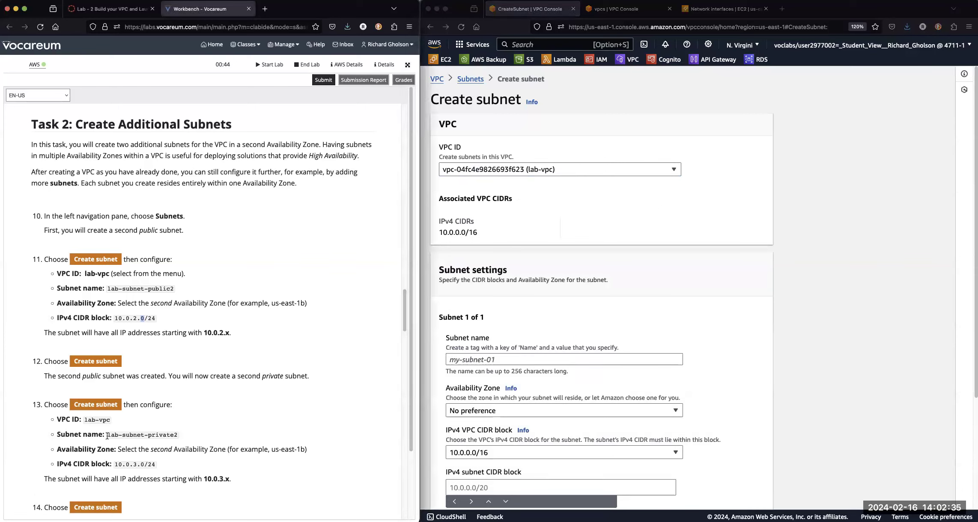
{"action": "left_click_drag", "start_coordinate": [108, 435], "coordinate": [180, 435]}
{"action": "right_click", "coordinate": [158, 437]}
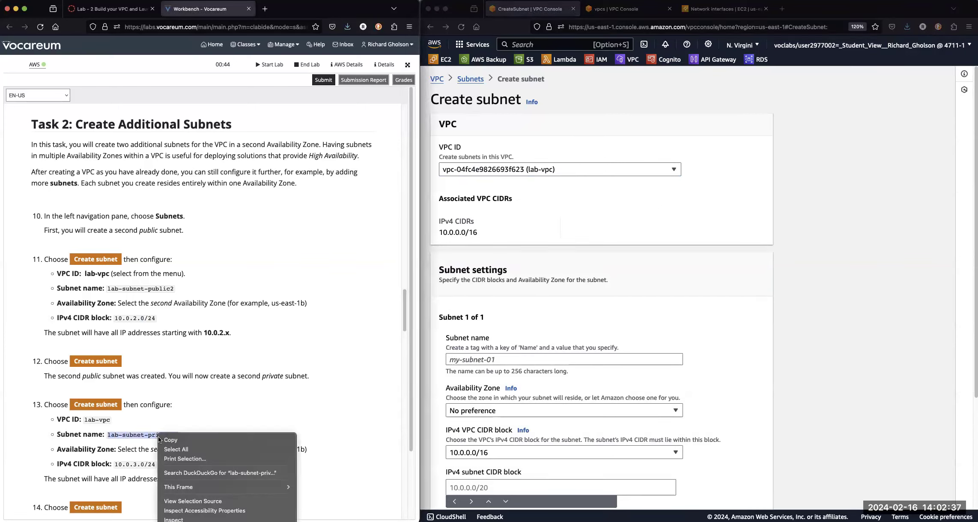
{"action": "left_click", "coordinate": [170, 440]}
{"action": "left_click", "coordinate": [490, 360]}
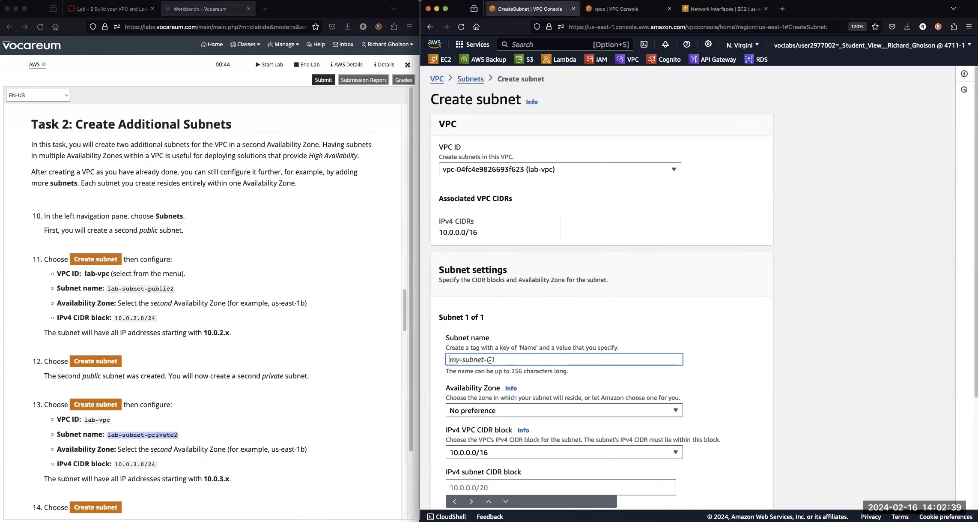
{"action": "right_click", "coordinate": [490, 360]}
{"action": "left_click", "coordinate": [492, 407]}
Set the subnet's Availability Zone to US East (N. Virginia) / us-east-1b, following the lab instructions.
{"action": "scroll", "coordinate": [333, 397], "scroll_direction": "down", "scroll_amount": 2}
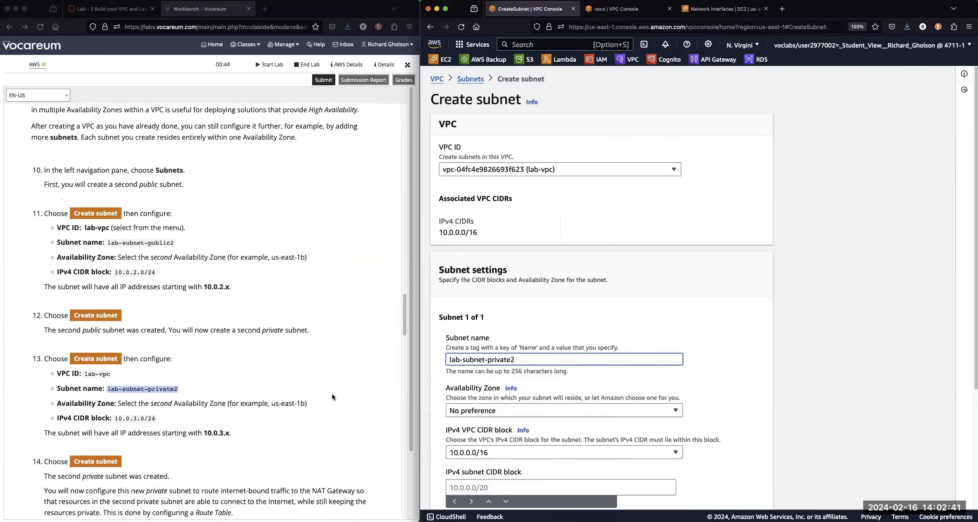
{"action": "scroll", "coordinate": [333, 396], "scroll_direction": "down", "scroll_amount": 1}
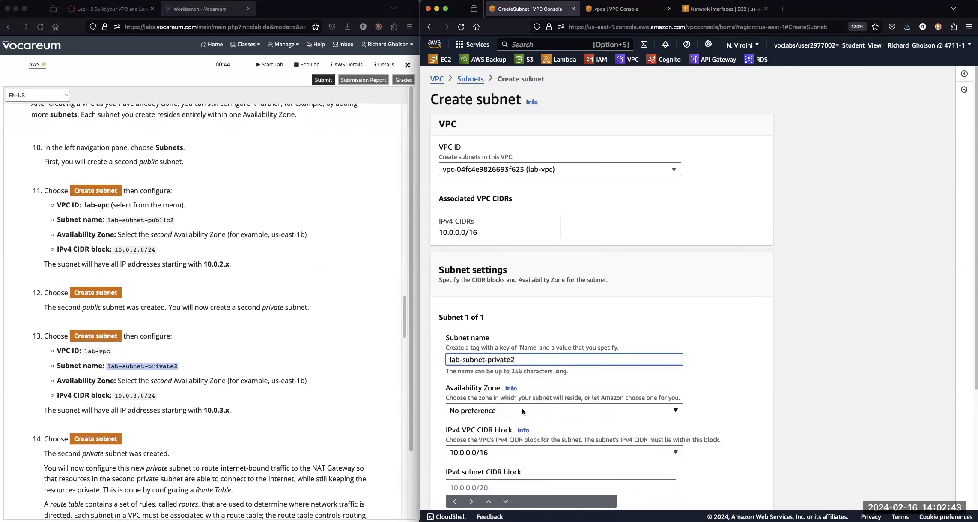
{"action": "left_click", "coordinate": [523, 411]}
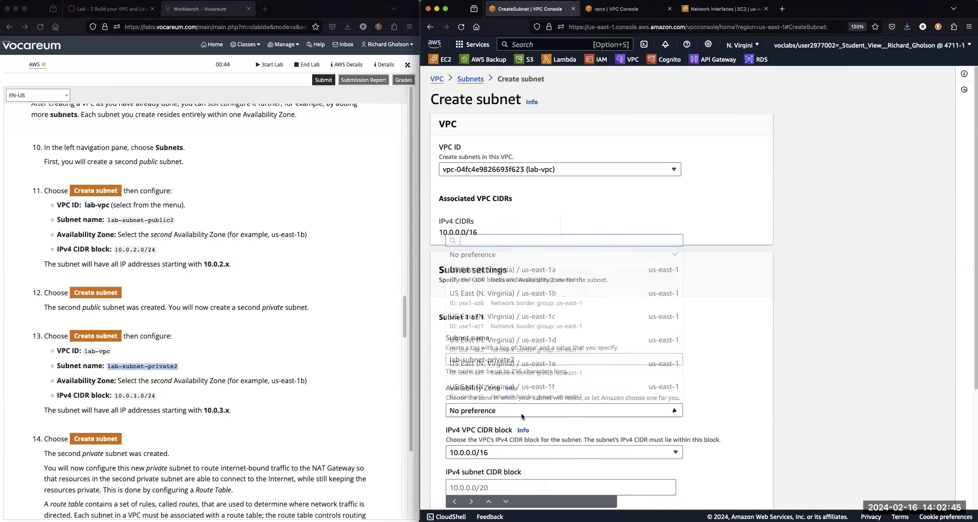
{"action": "left_click", "coordinate": [540, 296]}
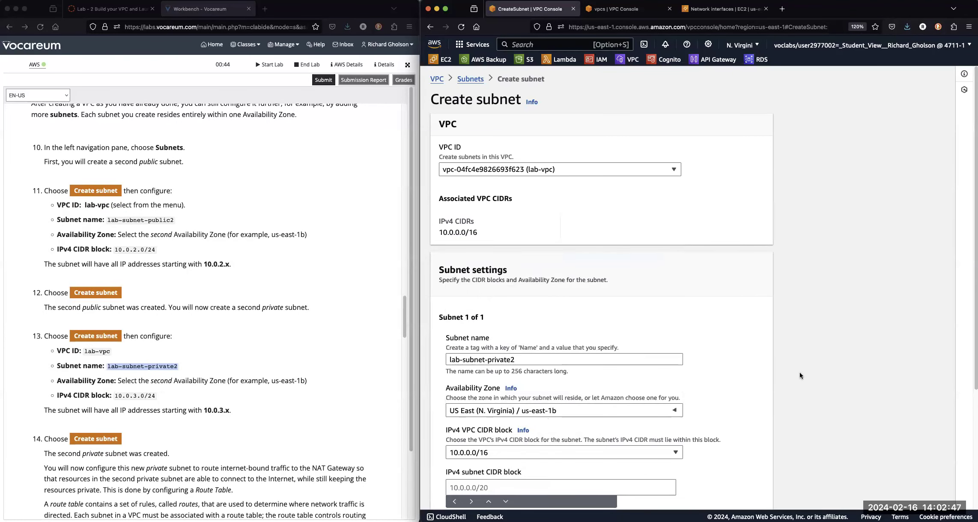
Fill in the IPv4 subnet CIDR block with 10.0.3.0/24, copied from the lab instructions.
{"action": "scroll", "coordinate": [814, 366], "scroll_direction": "down", "scroll_amount": 3}
{"action": "scroll", "coordinate": [812, 364], "scroll_direction": "down", "scroll_amount": 1}
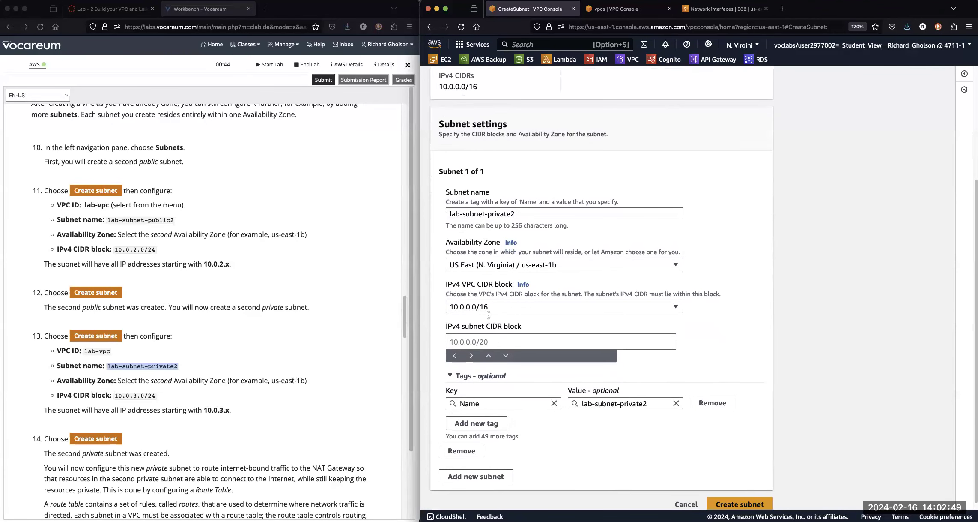
{"action": "left_click", "coordinate": [145, 391]}
{"action": "left_click", "coordinate": [119, 397]}
{"action": "left_click_drag", "start_coordinate": [116, 396], "coordinate": [154, 395]}
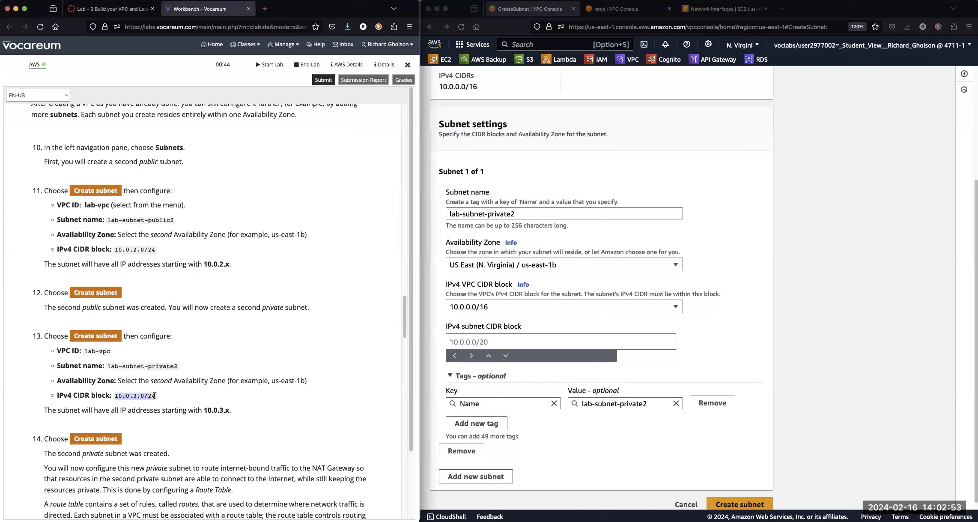
{"action": "right_click", "coordinate": [143, 393]}
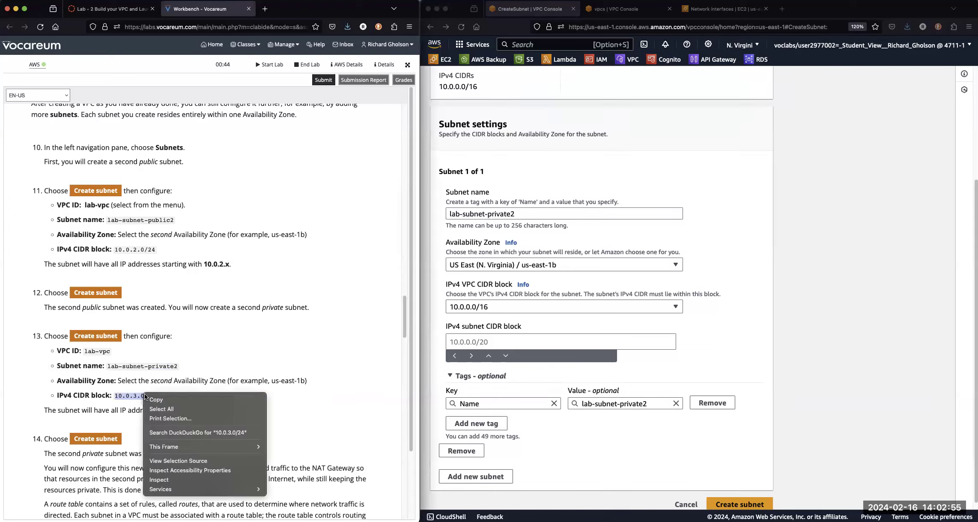
{"action": "left_click", "coordinate": [163, 397]}
{"action": "left_click", "coordinate": [464, 343]}
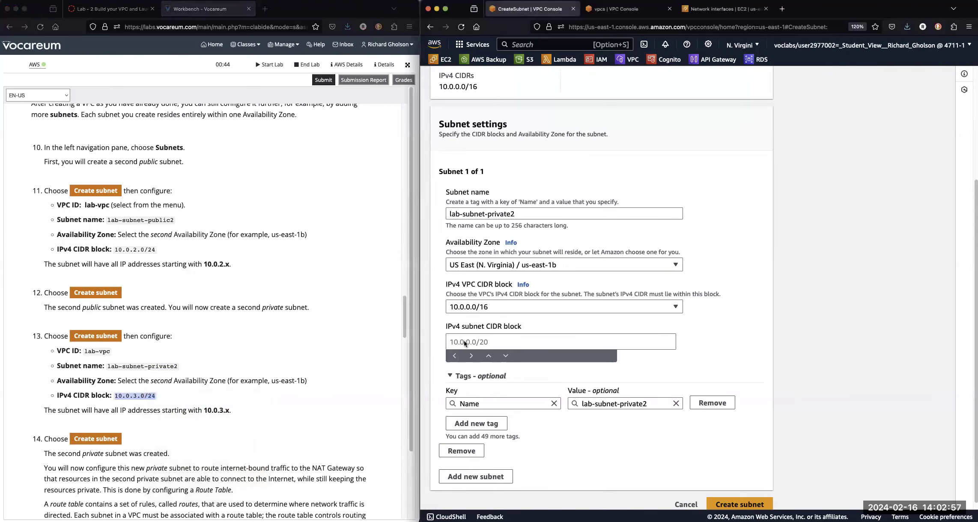
{"action": "left_click", "coordinate": [510, 343]}
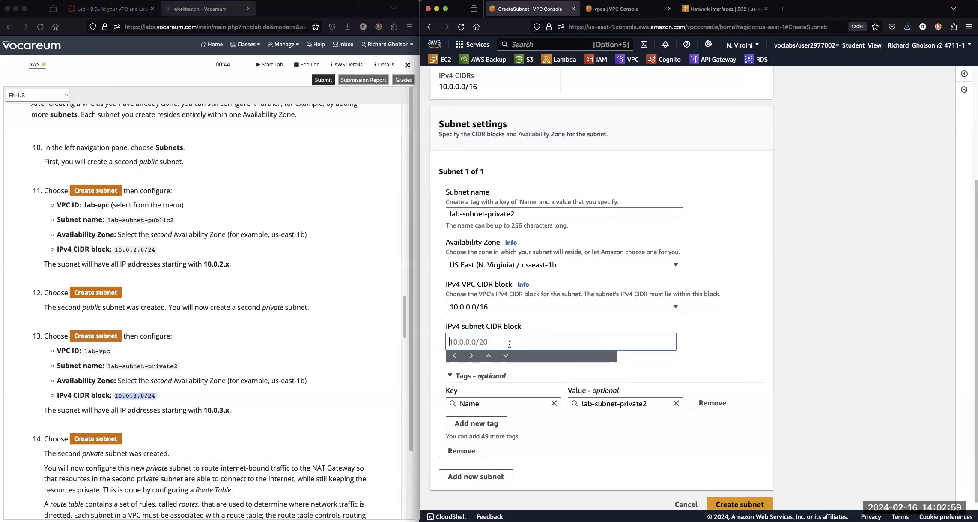
{"action": "key", "text": "super+v"}
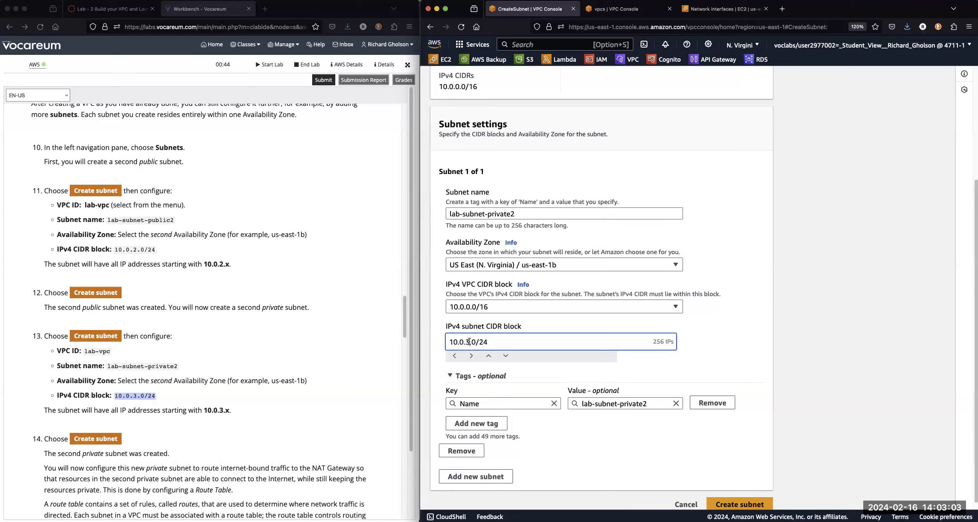
Try to create the subnet with its IPv4 subnet CIDR block changed to 10.0.2.0/24.
{"action": "type", "text": "2"}
{"action": "left_click", "coordinate": [154, 385]}
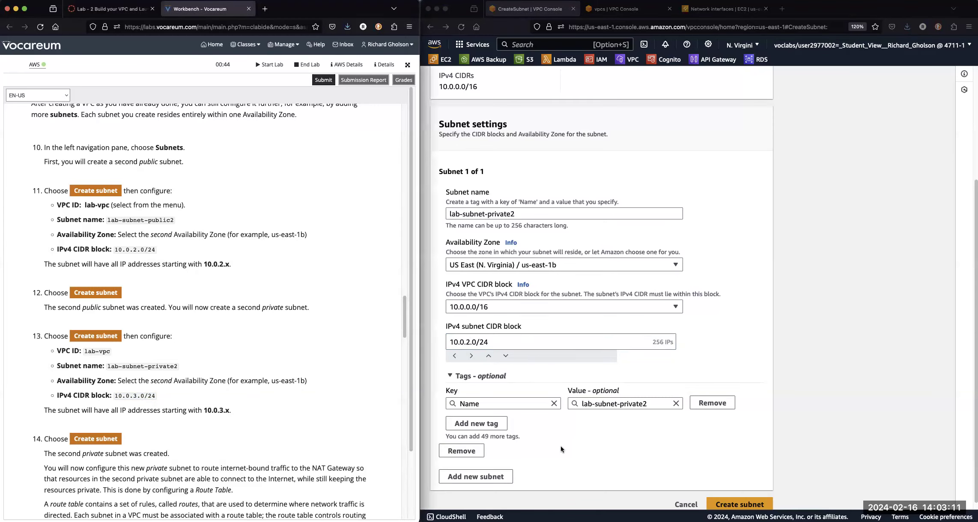
{"action": "scroll", "coordinate": [590, 452], "scroll_direction": "down", "scroll_amount": 1}
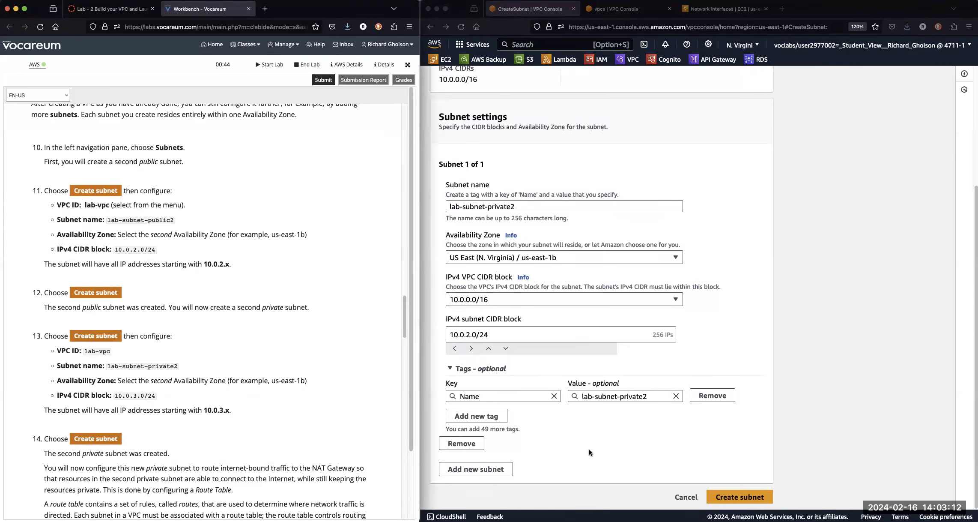
{"action": "left_click", "coordinate": [723, 495]}
{"action": "left_click", "coordinate": [728, 496]}
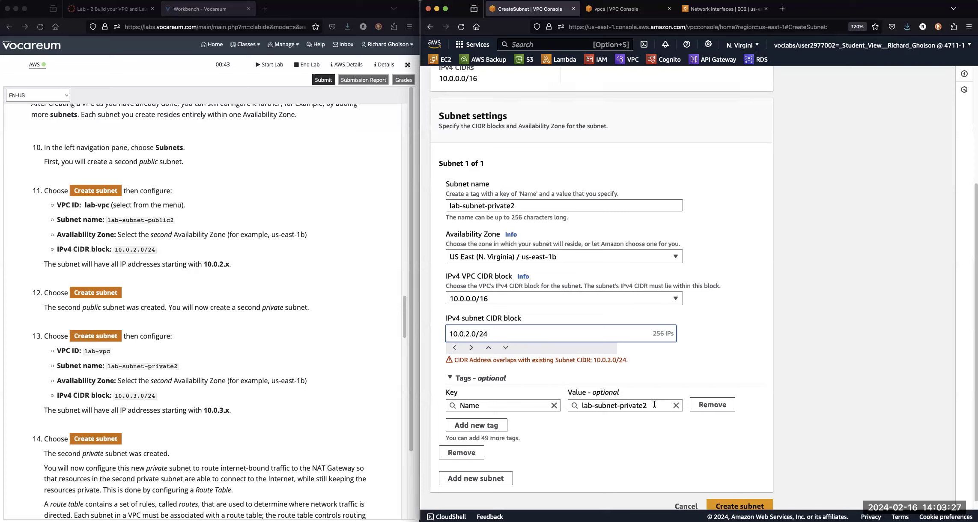
Correct the IPv4 subnet CIDR block to 10.0.3.0/24 and create the subnet.
{"action": "key", "text": "BackSpace"}
{"action": "type", "text": "3"}
{"action": "left_click", "coordinate": [744, 356]}
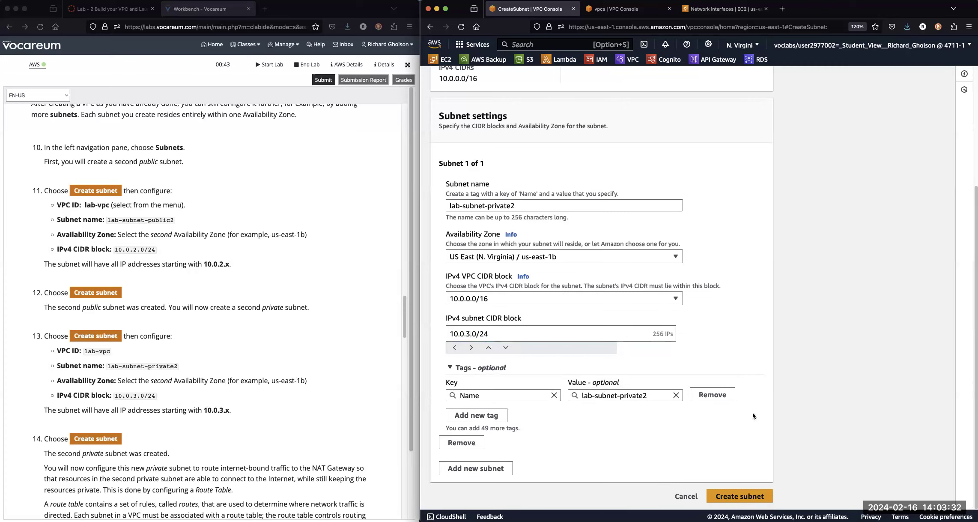
{"action": "left_click", "coordinate": [731, 497]}
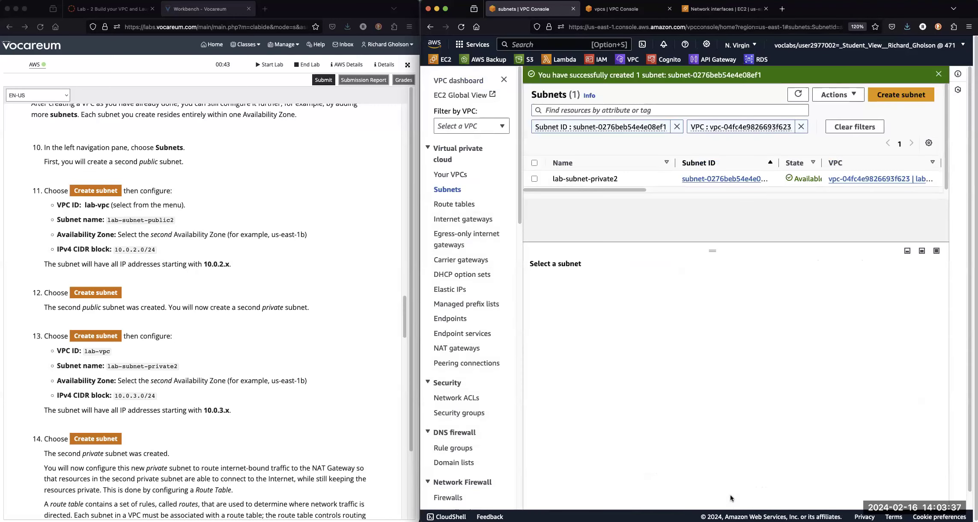
Refresh the VPC list in the other browser tab, reselect lab-vpc and show its resource map.
{"action": "left_click", "coordinate": [613, 12]}
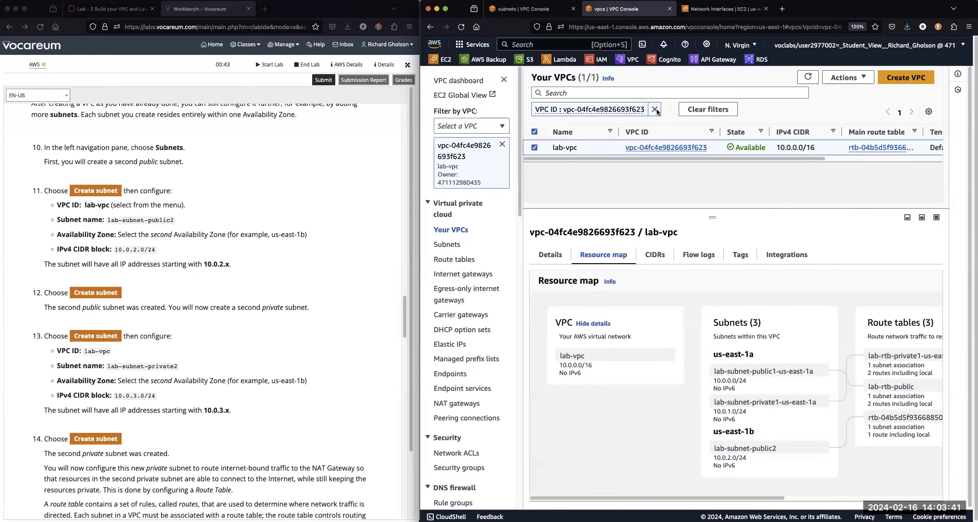
{"action": "left_click", "coordinate": [808, 77]}
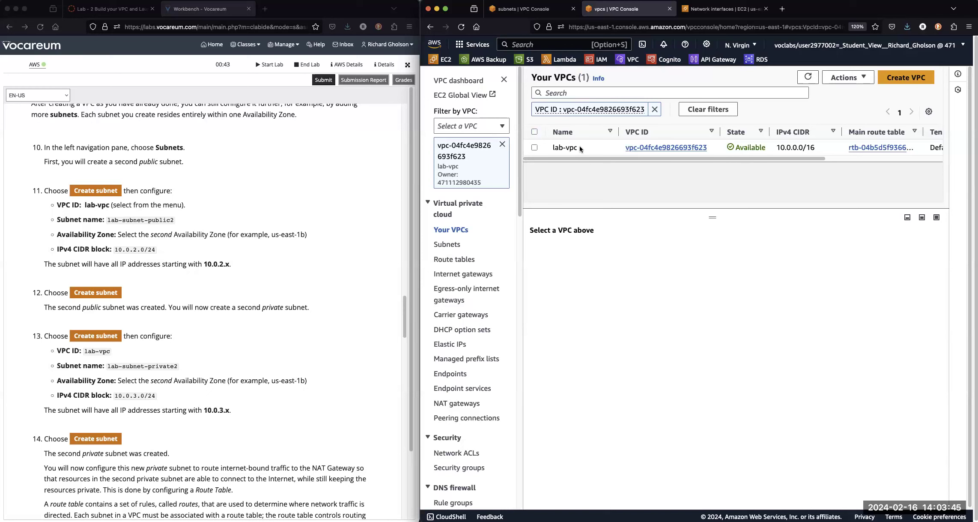
{"action": "left_click", "coordinate": [534, 148]}
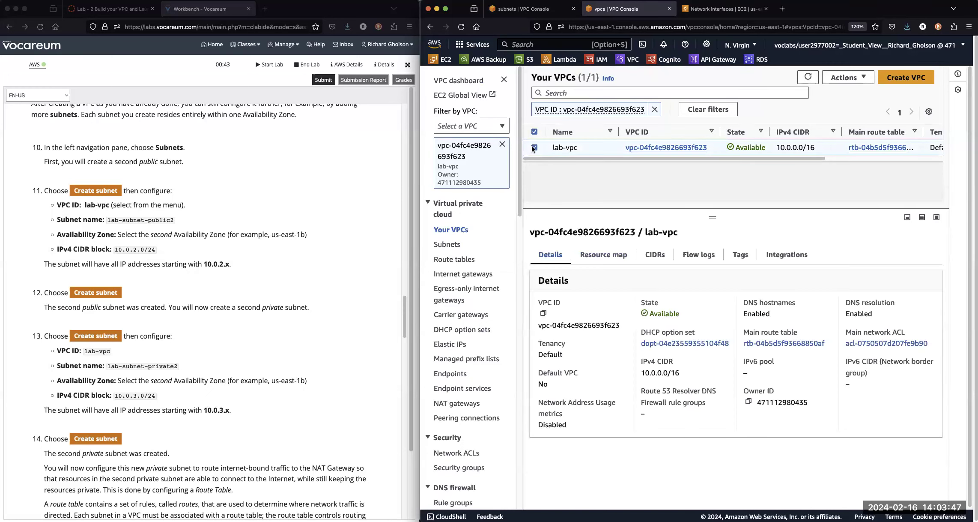
{"action": "left_click", "coordinate": [604, 256]}
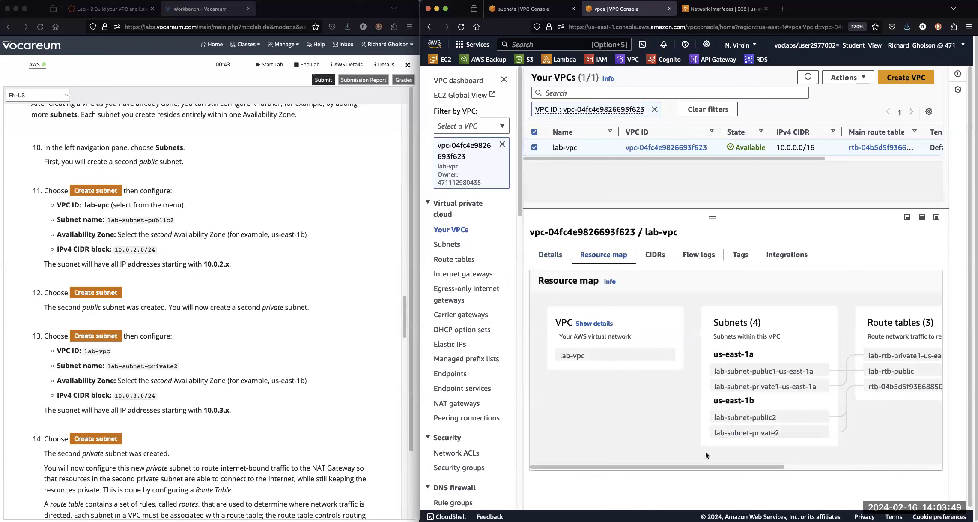
Examine the subnets, route tables and network connections in the lab-vpc resource map, with details shown.
{"action": "left_click_drag", "start_coordinate": [774, 466], "coordinate": [849, 475]}
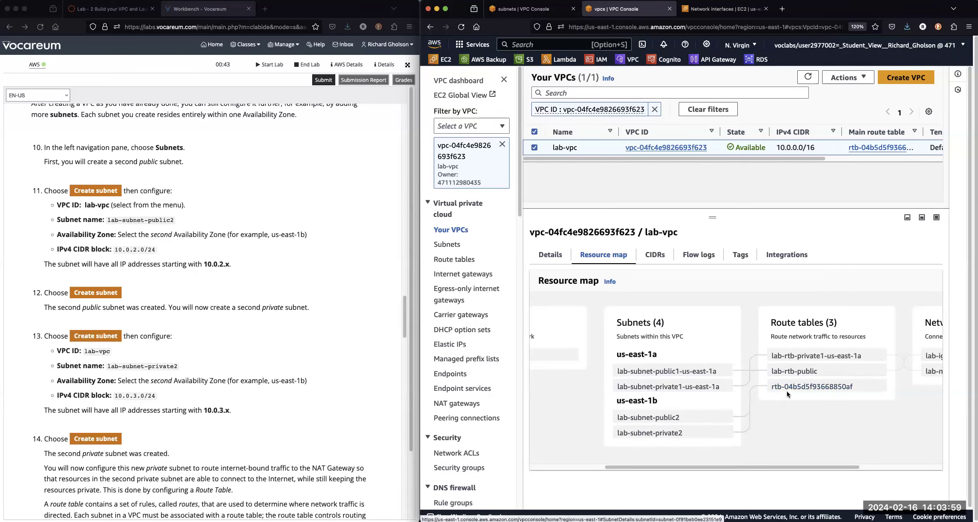
{"action": "left_click_drag", "start_coordinate": [696, 468], "coordinate": [763, 468]}
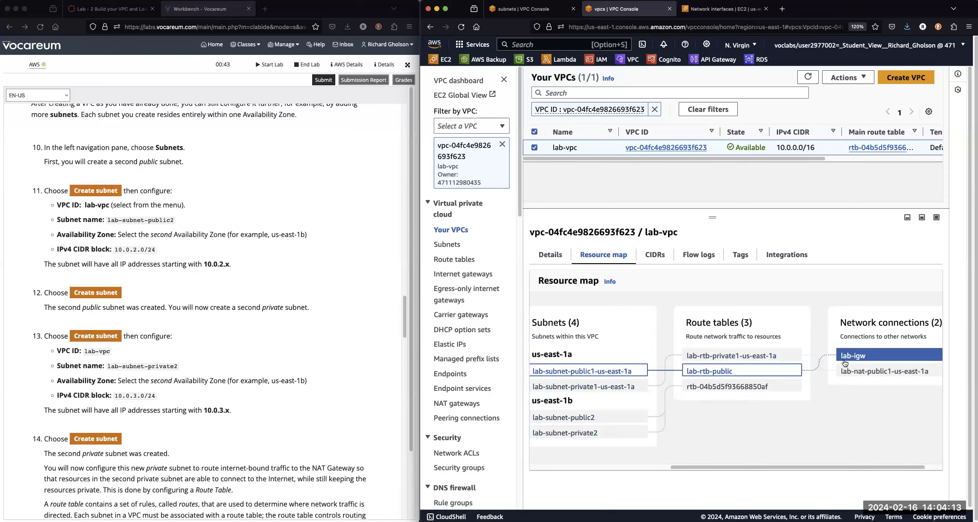
{"action": "left_click_drag", "start_coordinate": [705, 466], "coordinate": [532, 463]}
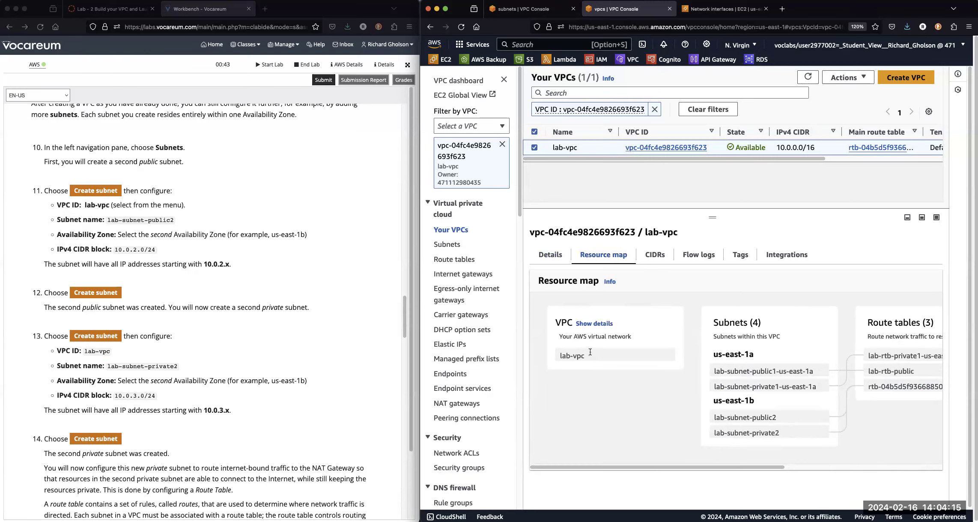
{"action": "left_click", "coordinate": [593, 324]}
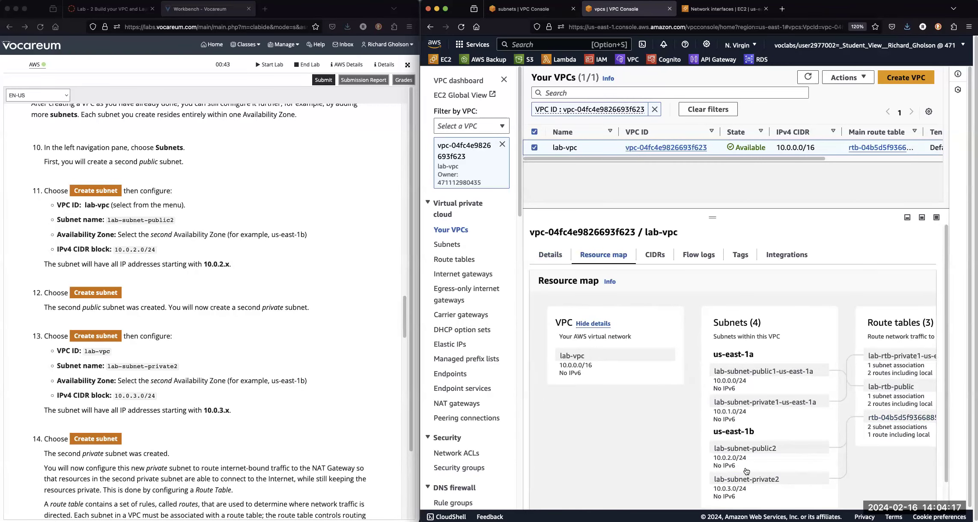
{"action": "left_click_drag", "start_coordinate": [945, 420], "coordinate": [948, 482]}
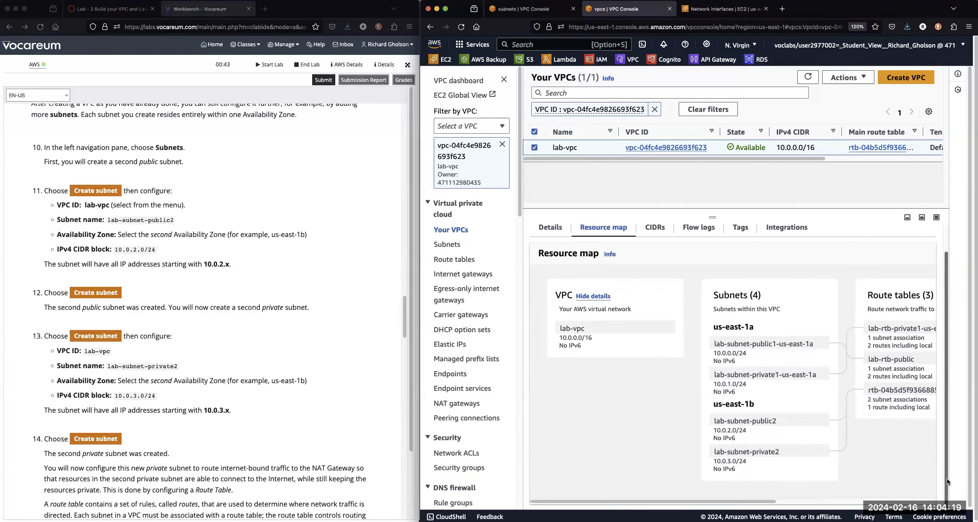
{"action": "left_click_drag", "start_coordinate": [764, 504], "coordinate": [876, 499]}
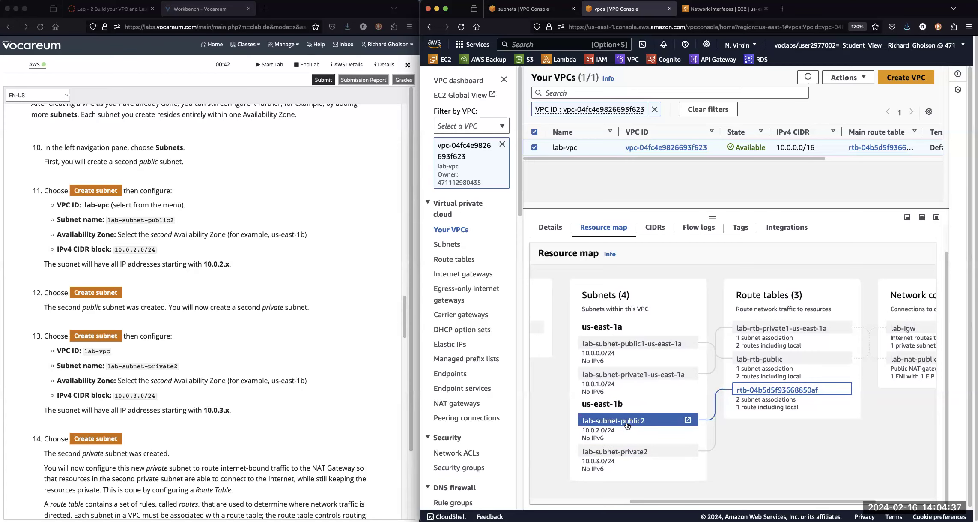
Read the lab instructions that follow the private subnet's creation, covering route table configuration.
{"action": "left_click", "coordinate": [276, 441]}
{"action": "scroll", "coordinate": [298, 463], "scroll_direction": "down", "scroll_amount": 3}
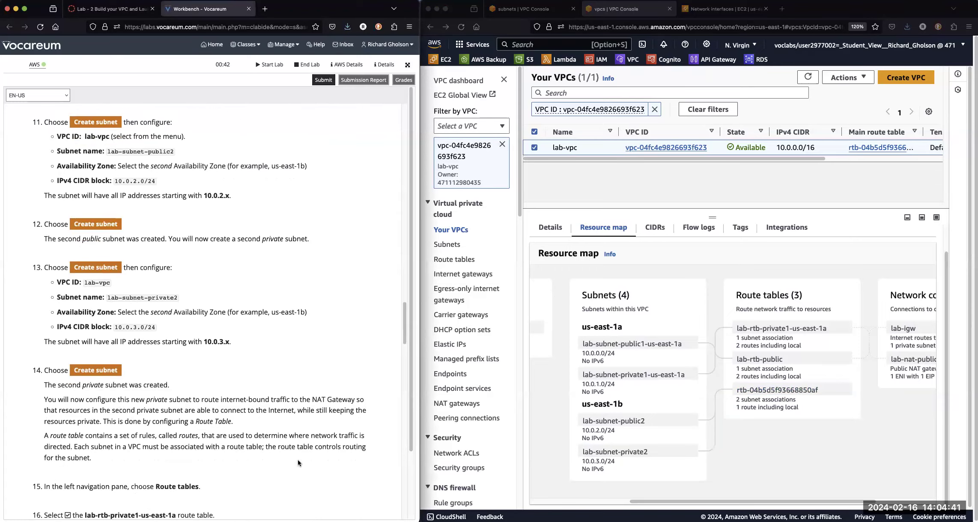
{"action": "scroll", "coordinate": [298, 463], "scroll_direction": "down", "scroll_amount": 4}
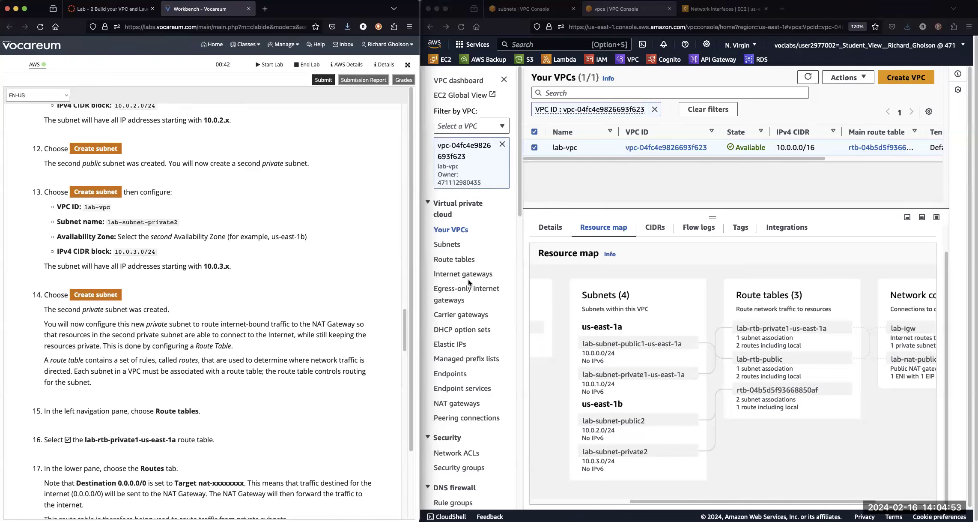
Open lab-rtb-public from the resource map and examine the destinations and targets of its routes.
{"action": "left_click", "coordinate": [780, 500]}
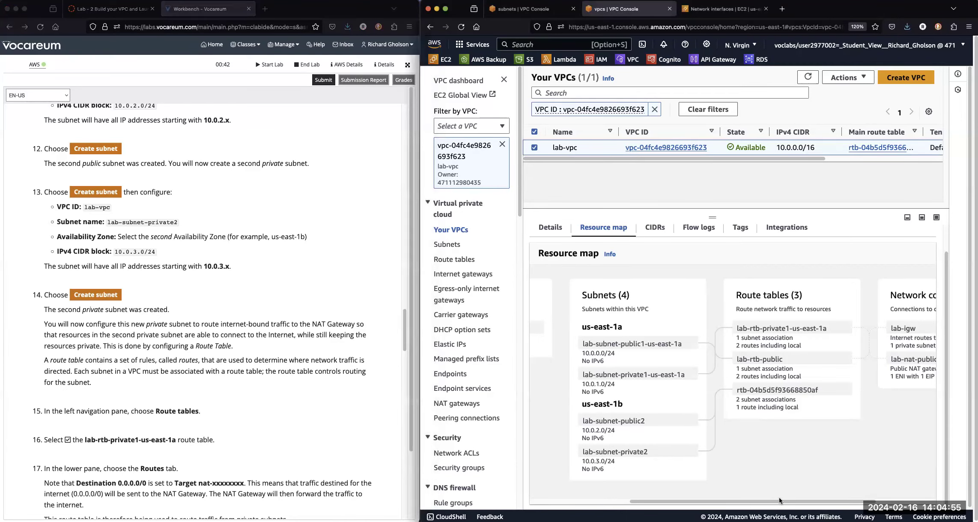
{"action": "left_click_drag", "start_coordinate": [797, 502], "coordinate": [859, 502]}
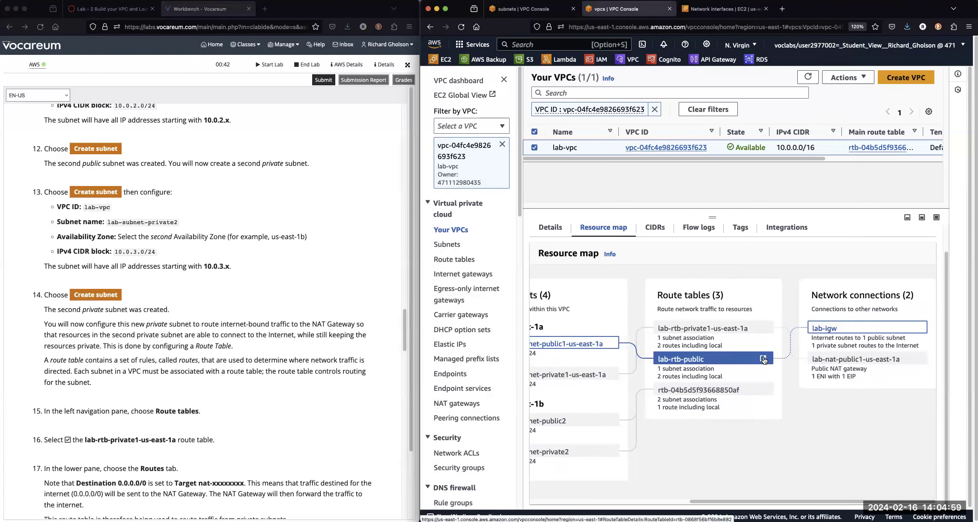
{"action": "left_click", "coordinate": [763, 359]}
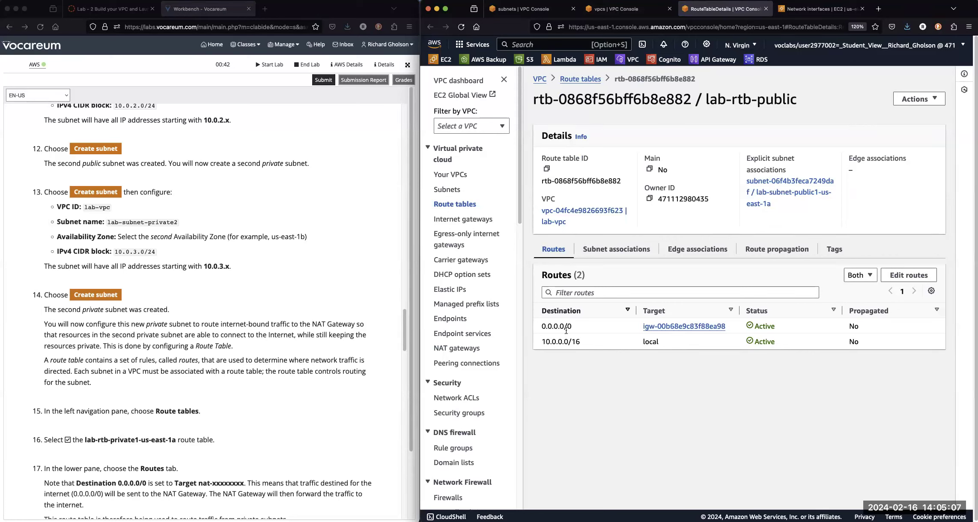
{"action": "left_click_drag", "start_coordinate": [543, 341], "coordinate": [601, 346]}
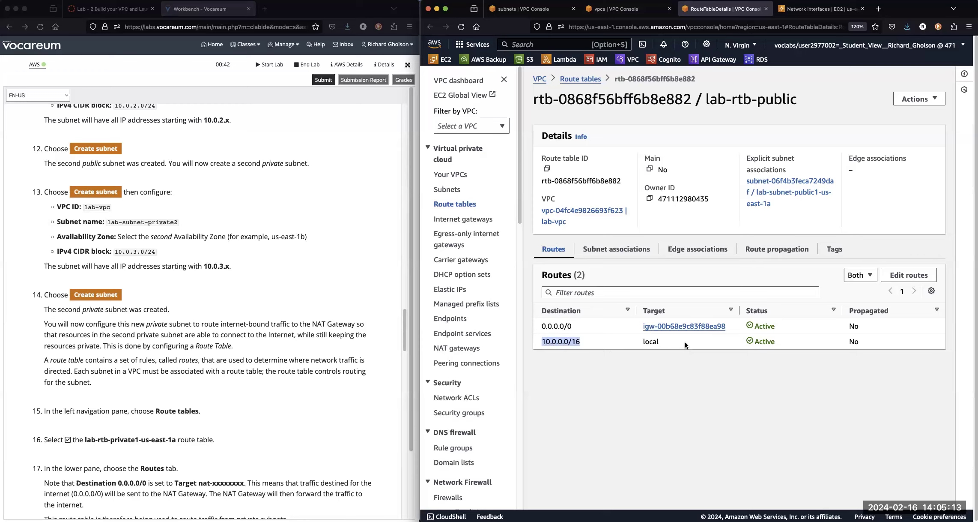
{"action": "left_click", "coordinate": [655, 342]}
{"action": "left_click_drag", "start_coordinate": [639, 341], "coordinate": [672, 343]}
{"action": "left_click", "coordinate": [548, 335]}
{"action": "left_click_drag", "start_coordinate": [546, 327], "coordinate": [808, 332]}
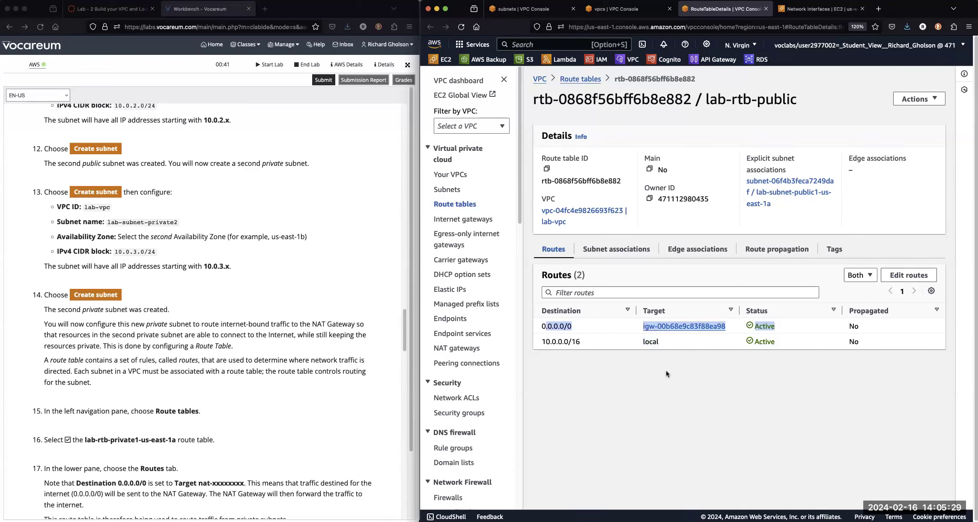
Open the list of all route tables and filter it to lab-vpc.
{"action": "left_click", "coordinate": [573, 81]}
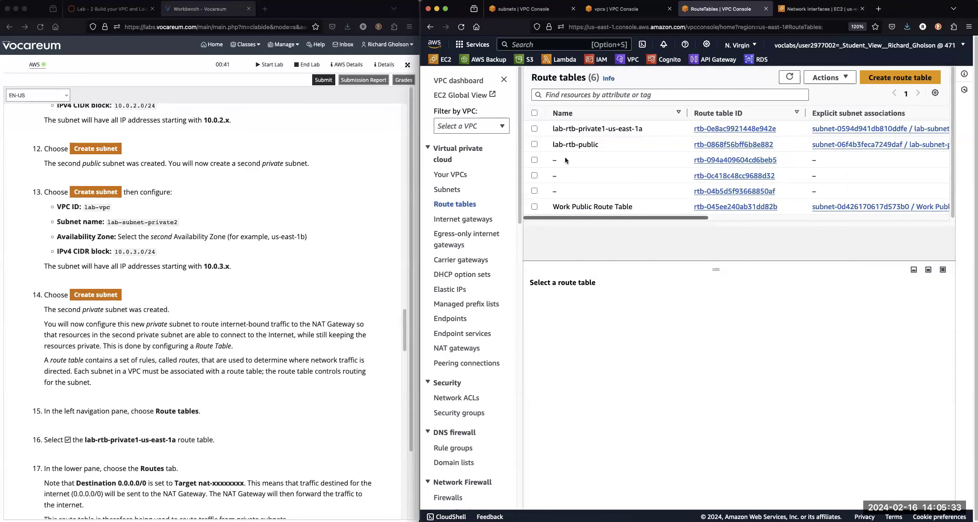
{"action": "left_click", "coordinate": [503, 127]}
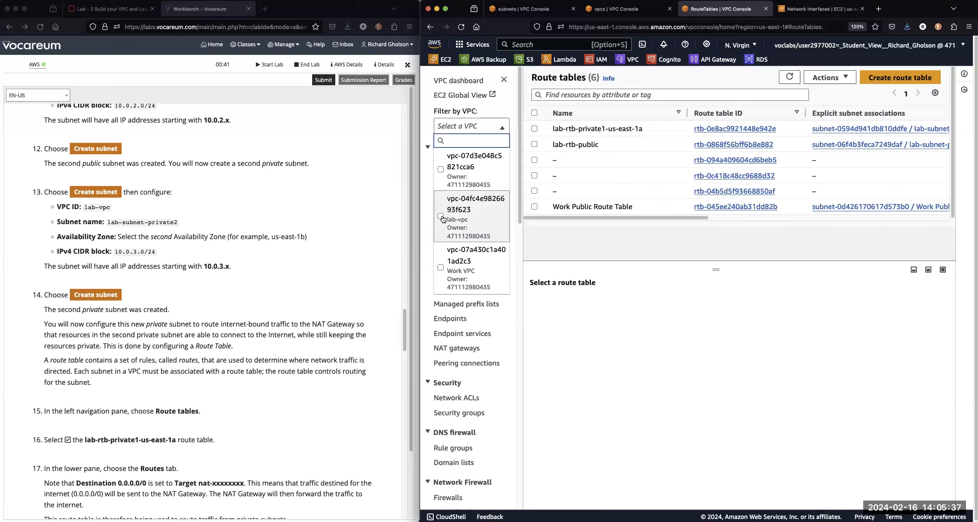
{"action": "left_click", "coordinate": [442, 216]}
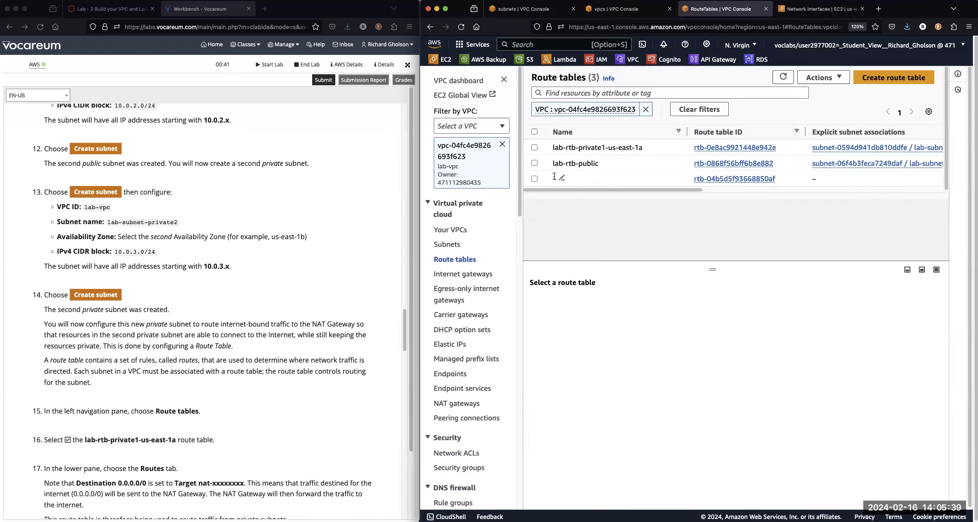
{"action": "left_click_drag", "start_coordinate": [625, 190], "coordinate": [497, 182]}
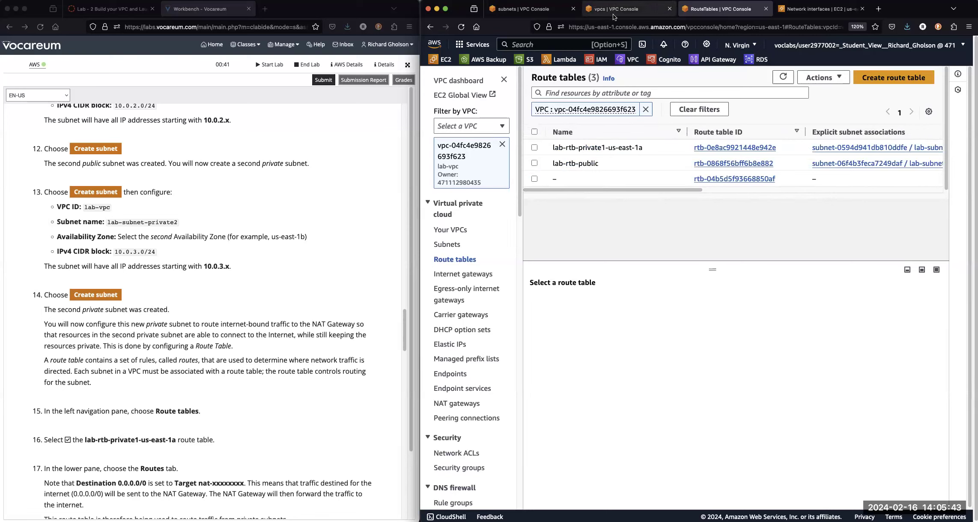
Select the unnamed main route table and examine its Main setting, routes and subnet associations.
{"action": "left_click", "coordinate": [535, 179]}
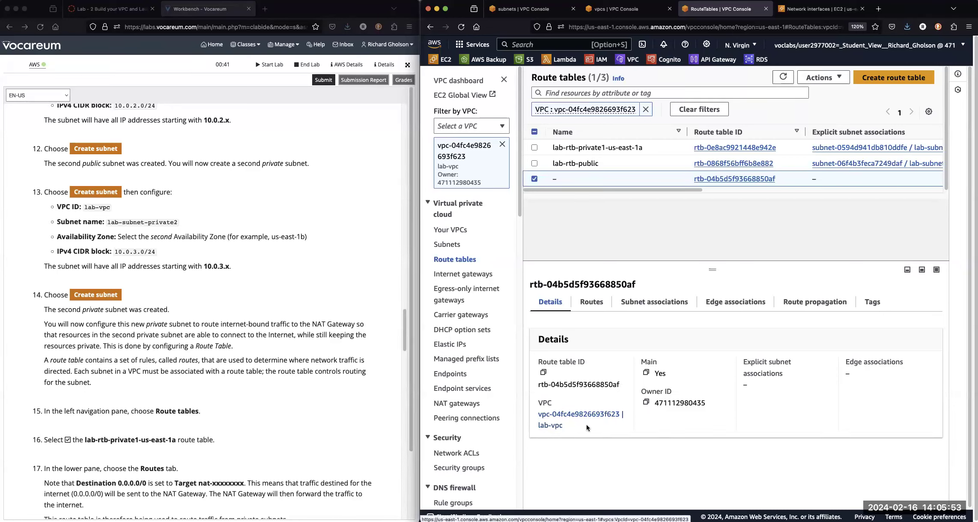
{"action": "left_click_drag", "start_coordinate": [691, 190], "coordinate": [958, 210]}
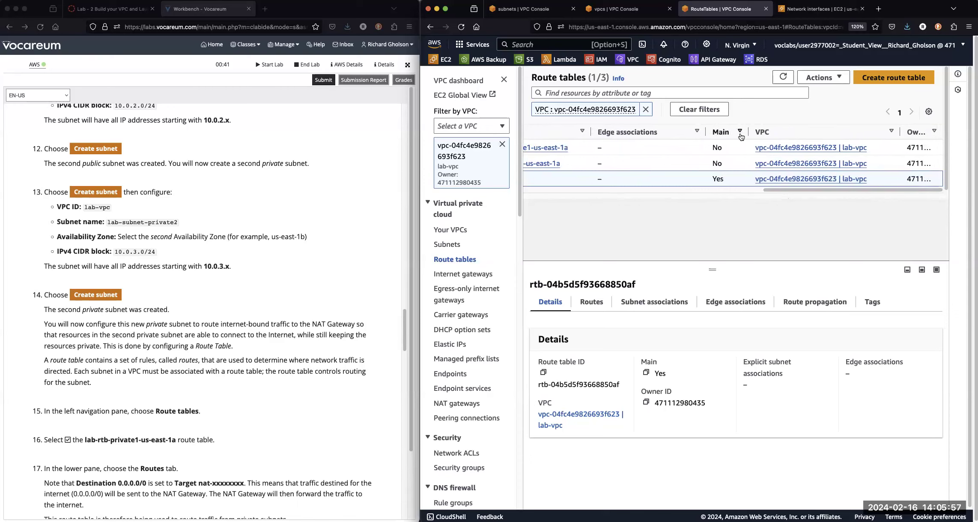
{"action": "left_click_drag", "start_coordinate": [767, 190], "coordinate": [507, 208]}
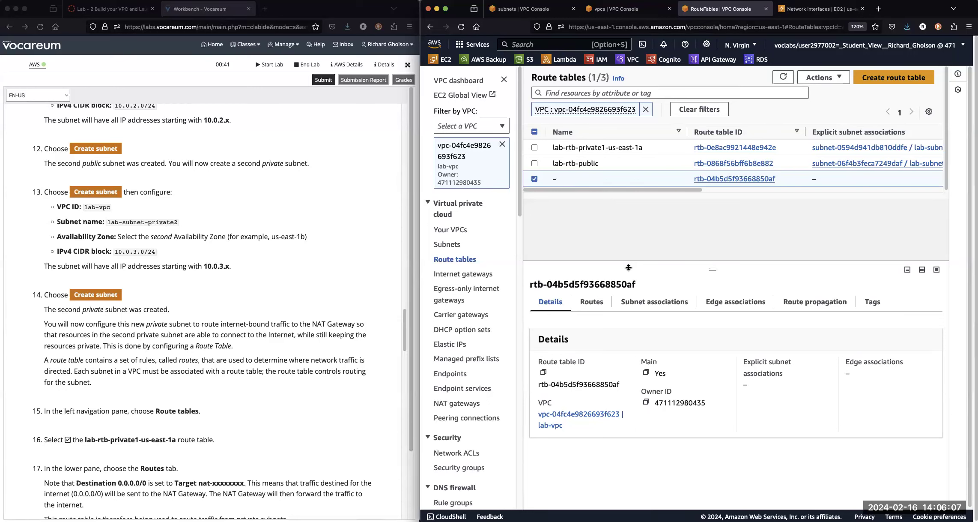
{"action": "left_click", "coordinate": [586, 302]}
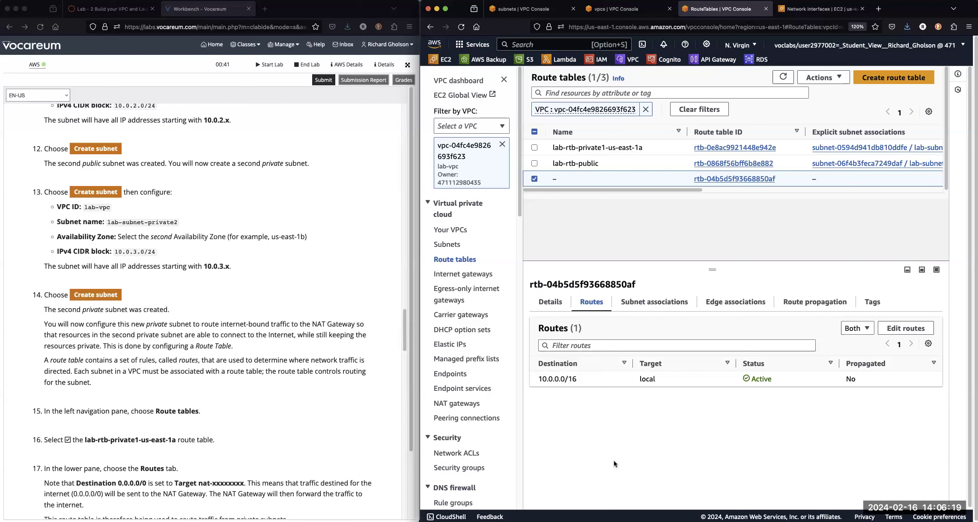
{"action": "left_click", "coordinate": [638, 302]}
{"action": "scroll", "coordinate": [604, 448], "scroll_direction": "down", "scroll_amount": 2}
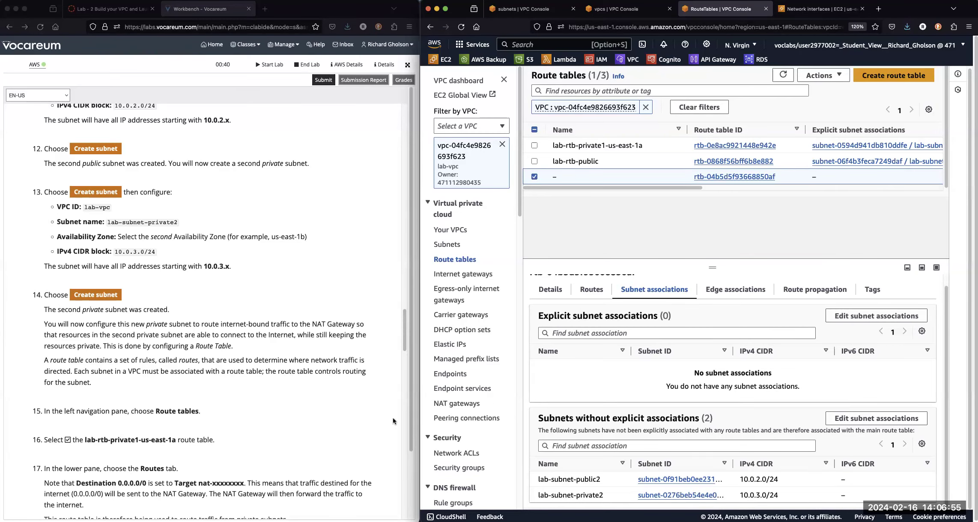
Following the lab instructions, select only the lab-rtb-private1-us-east-1a route table and show its routes.
{"action": "left_click", "coordinate": [286, 421]}
{"action": "scroll", "coordinate": [285, 427], "scroll_direction": "down", "scroll_amount": 6}
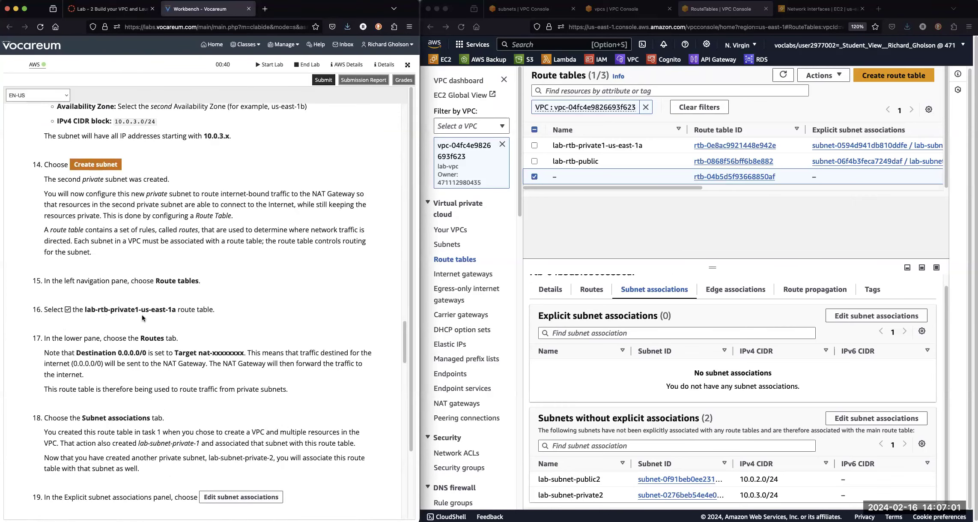
{"action": "left_click", "coordinate": [593, 229]}
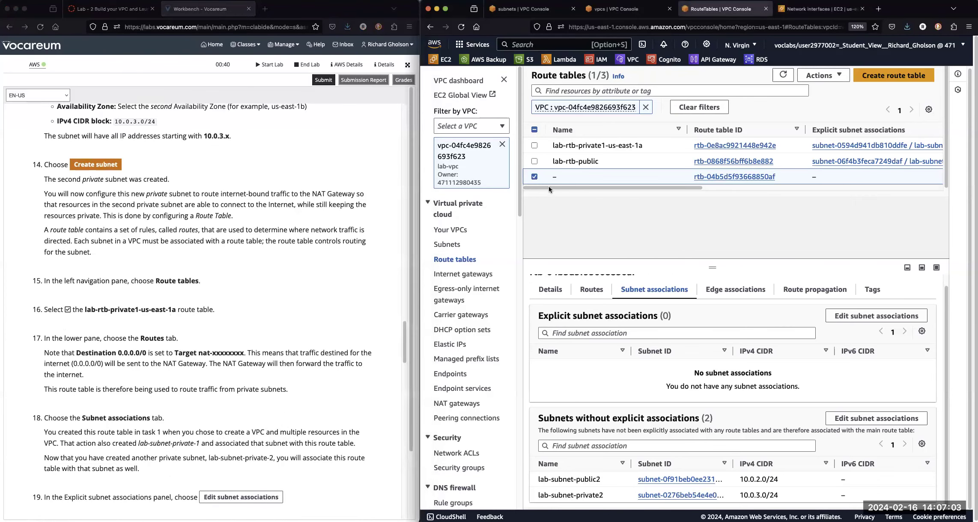
{"action": "left_click", "coordinate": [535, 177]}
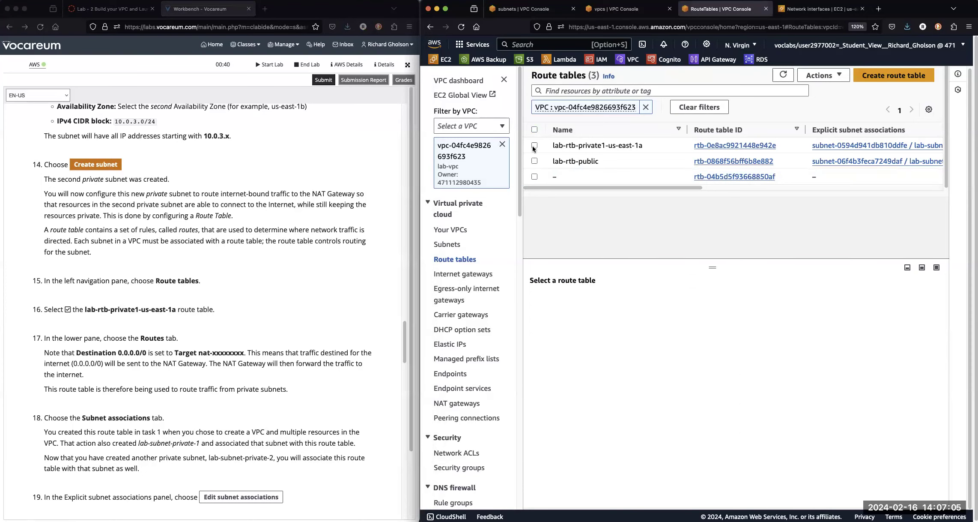
{"action": "left_click", "coordinate": [534, 146]}
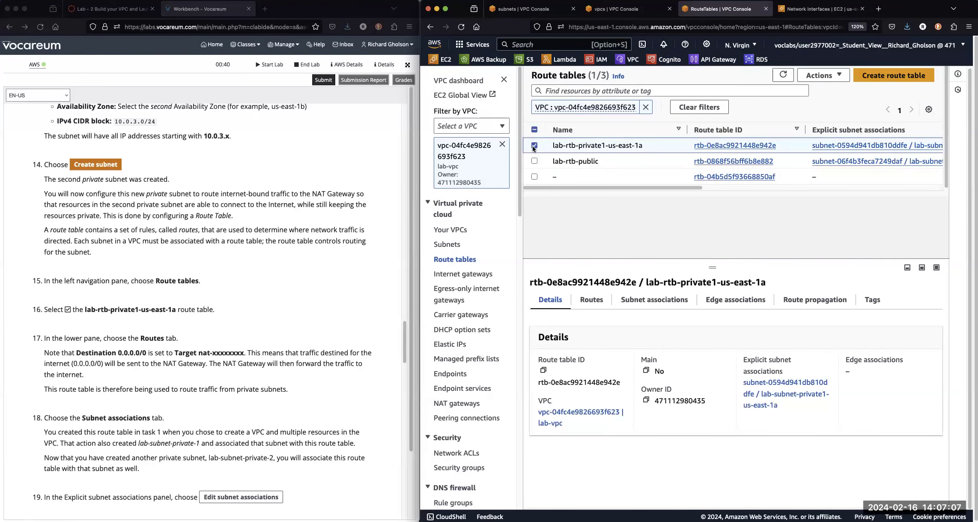
{"action": "left_click", "coordinate": [596, 302]}
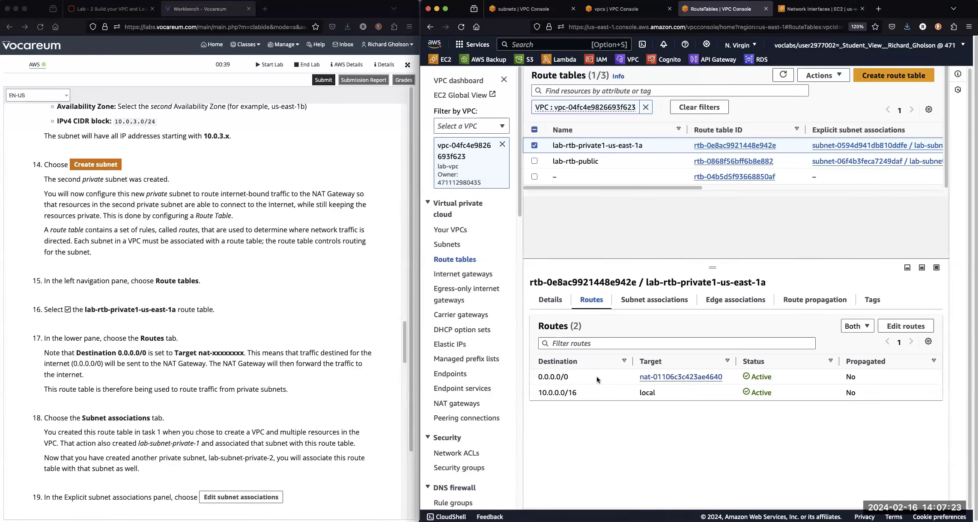
Show the subnet associations of lab-rtb-private1-us-east-1a, widening the Name and Subnet ID columns of the explicit associations.
{"action": "left_click", "coordinate": [649, 297]}
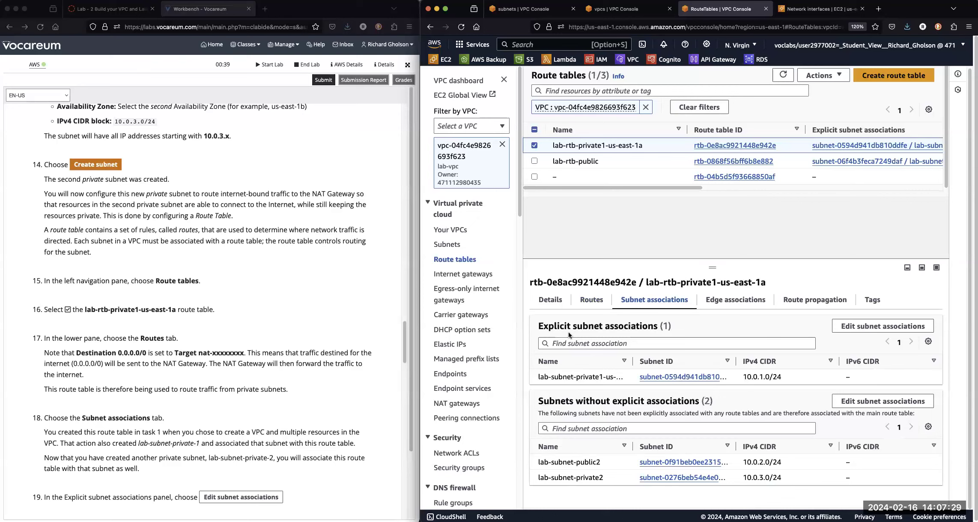
{"action": "left_click_drag", "start_coordinate": [629, 359], "coordinate": [663, 359]}
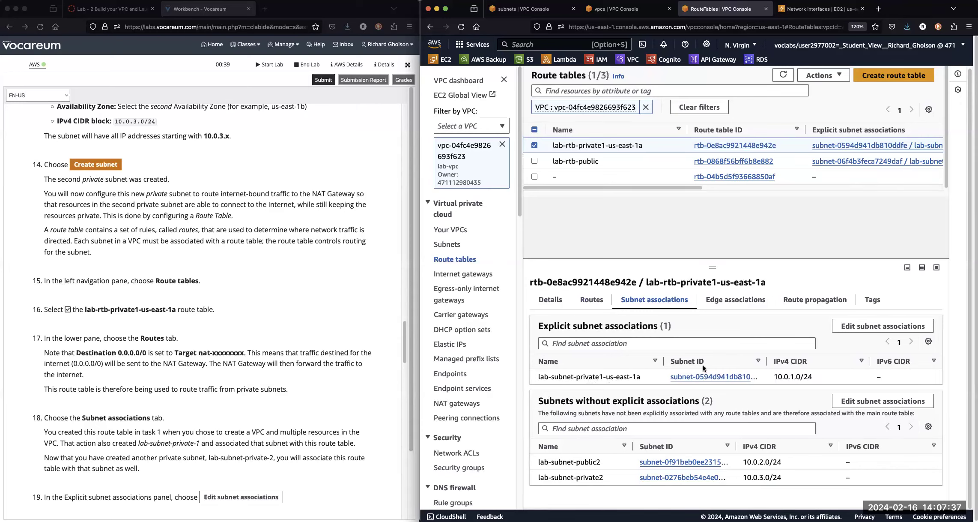
{"action": "left_click_drag", "start_coordinate": [767, 360], "coordinate": [786, 360]}
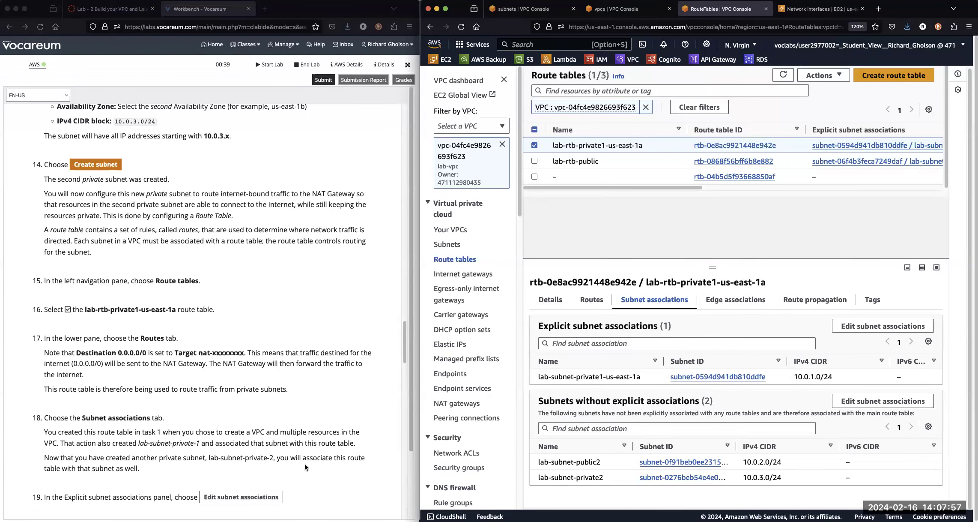
Read the lab instructions on associating the second private and public subnets with their route tables.
{"action": "scroll", "coordinate": [224, 444], "scroll_direction": "down", "scroll_amount": 5}
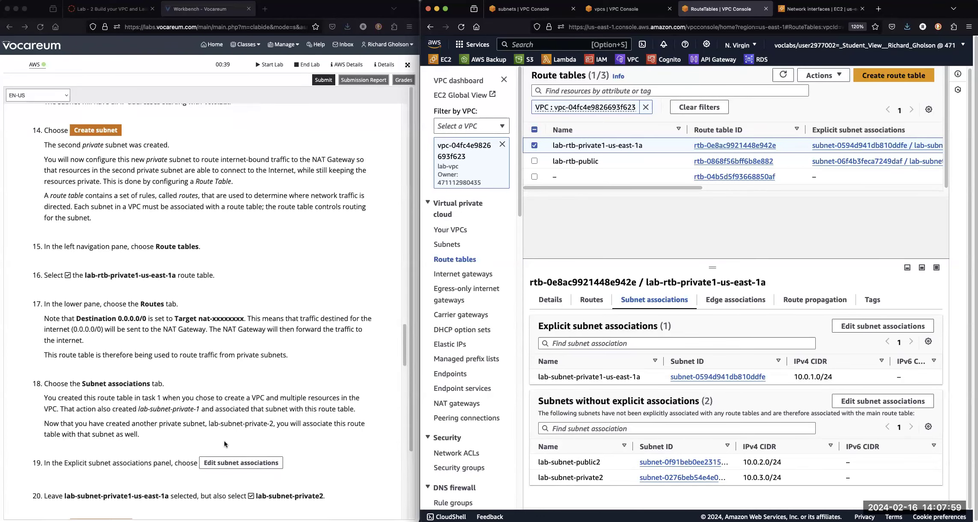
{"action": "left_click", "coordinate": [188, 243]}
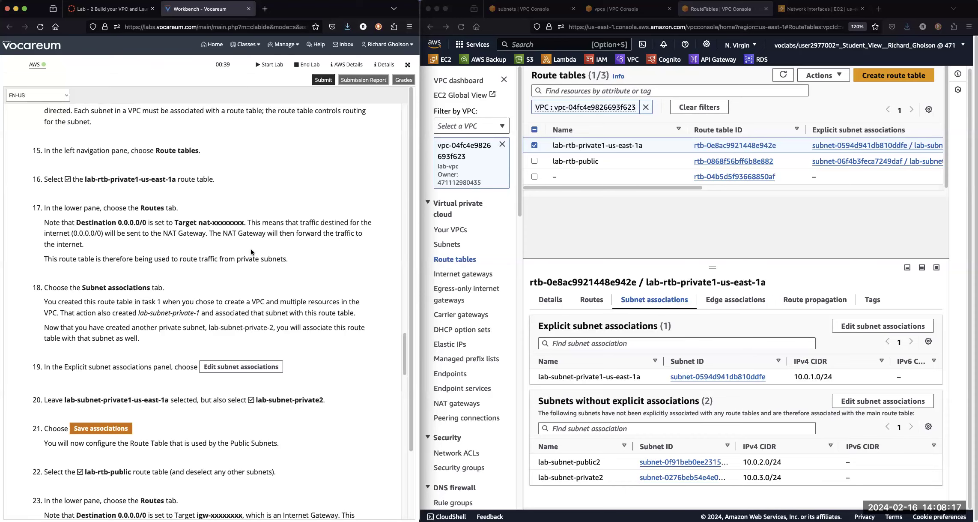
{"action": "scroll", "coordinate": [227, 435], "scroll_direction": "down", "scroll_amount": 5}
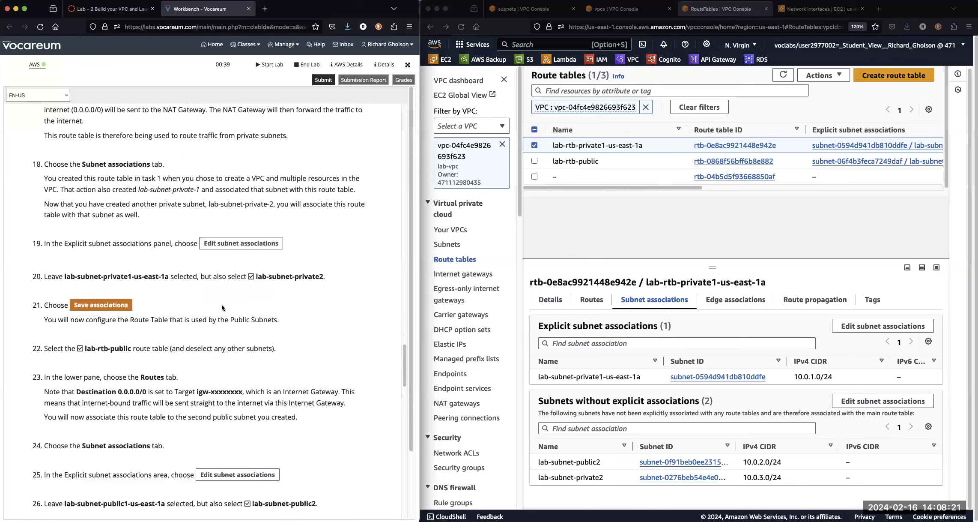
{"action": "scroll", "coordinate": [246, 249], "scroll_direction": "down", "scroll_amount": 1}
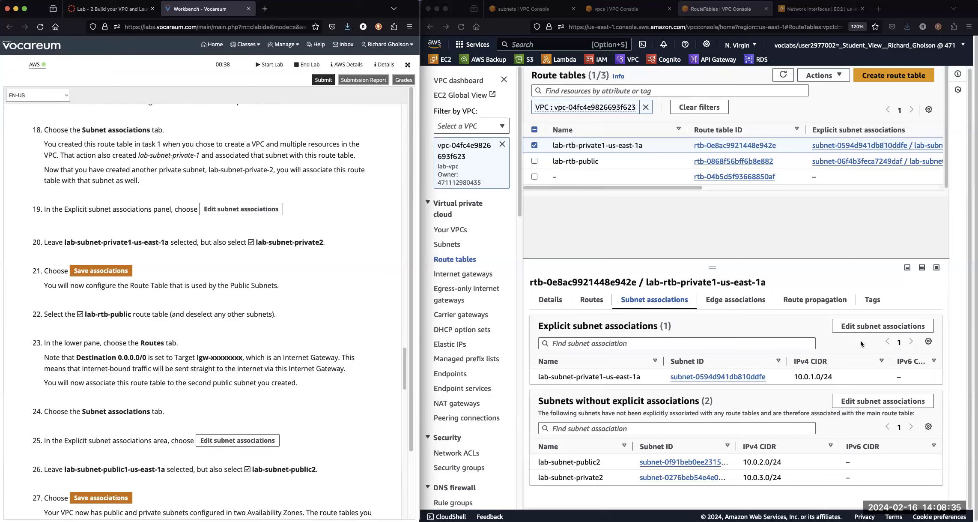
{"action": "left_click", "coordinate": [863, 326]}
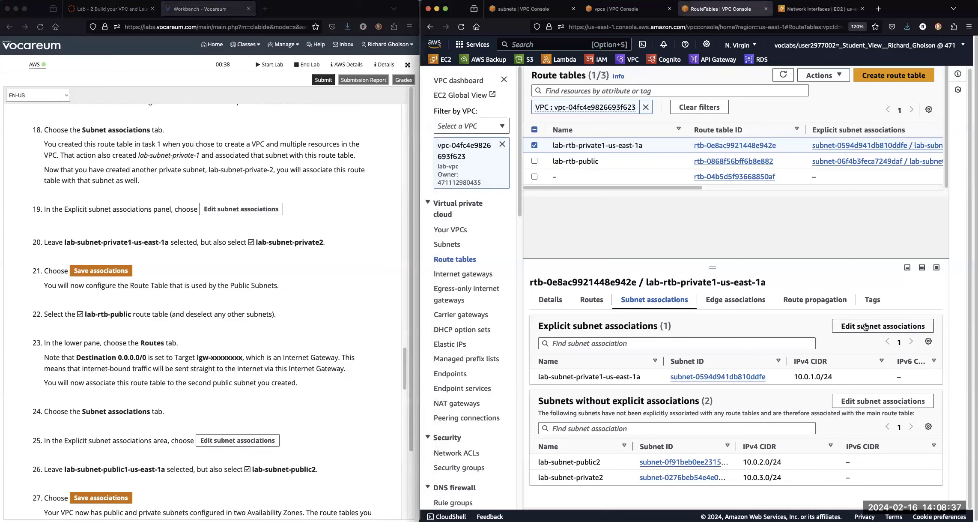
{"action": "left_click", "coordinate": [855, 400]}
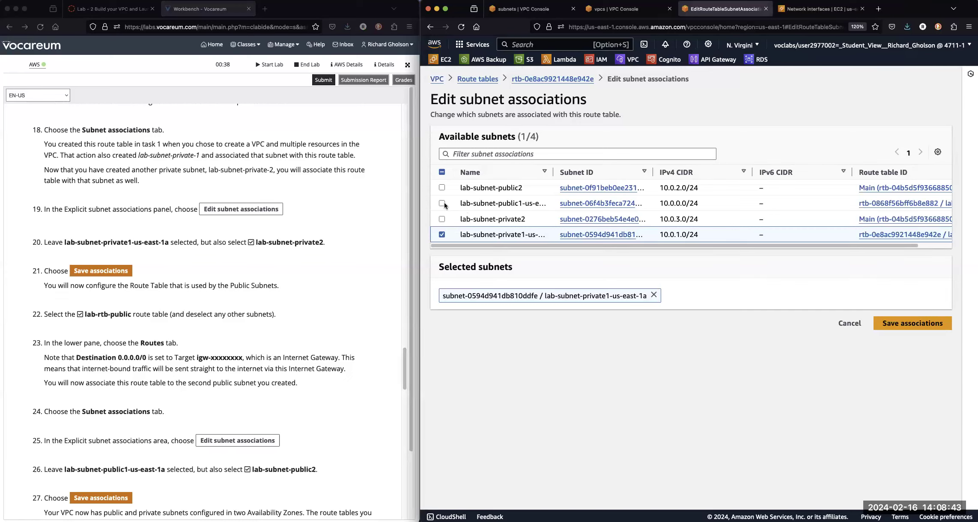
{"action": "left_click_drag", "start_coordinate": [554, 171], "coordinate": [585, 171]}
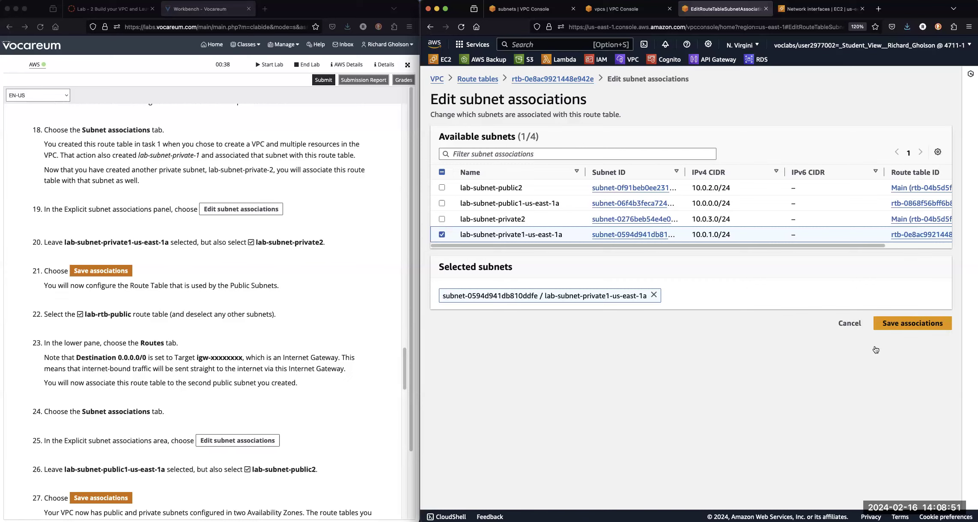
{"action": "left_click", "coordinate": [849, 323]}
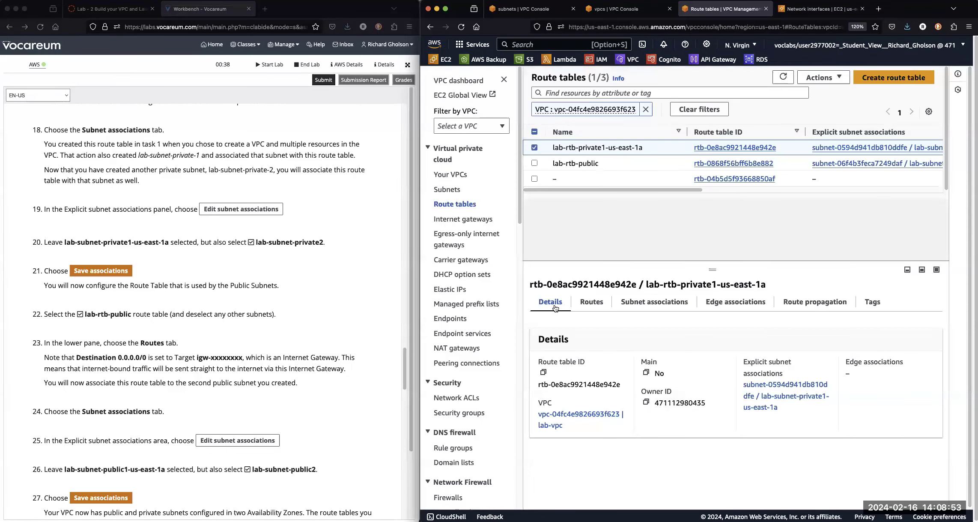
Add lab-subnet-private2 to the explicit subnet associations of lab-rtb-private1-us-east-1a alongside lab-subnet-private1-us-east-1a, save, and review the saved associations.
{"action": "left_click", "coordinate": [586, 301]}
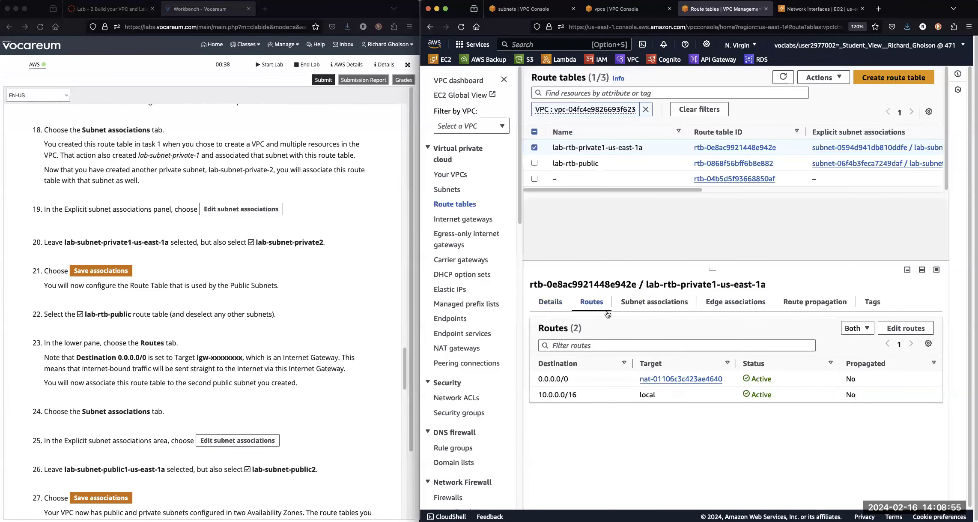
{"action": "left_click", "coordinate": [657, 299]}
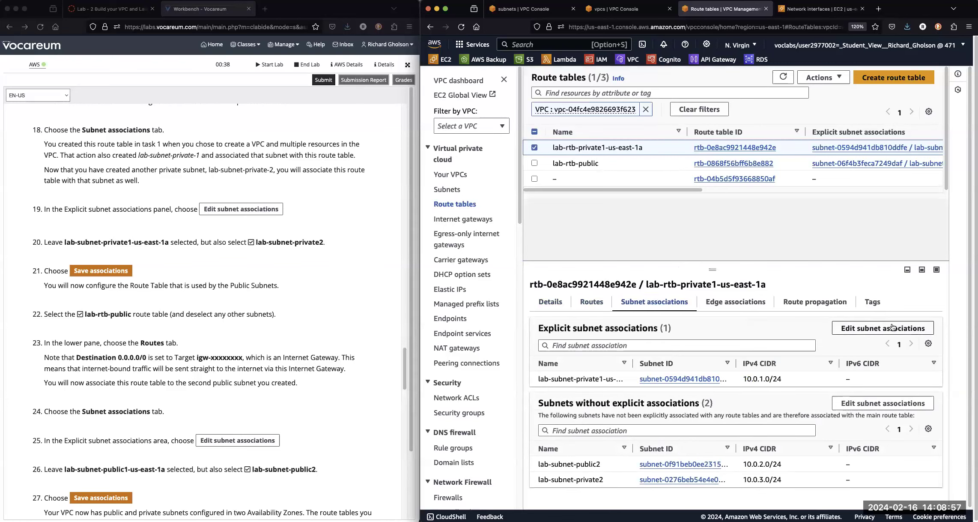
{"action": "left_click", "coordinate": [878, 329]}
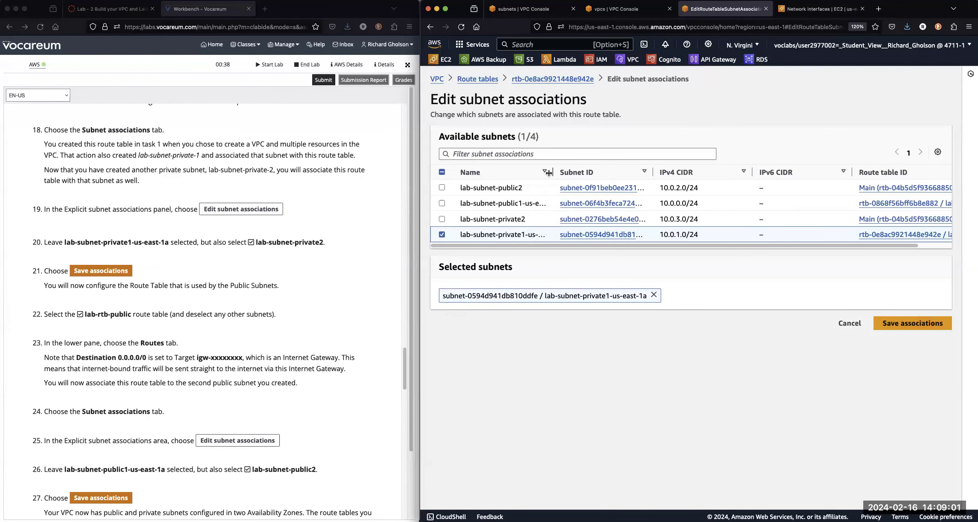
{"action": "left_click_drag", "start_coordinate": [552, 171], "coordinate": [581, 172]}
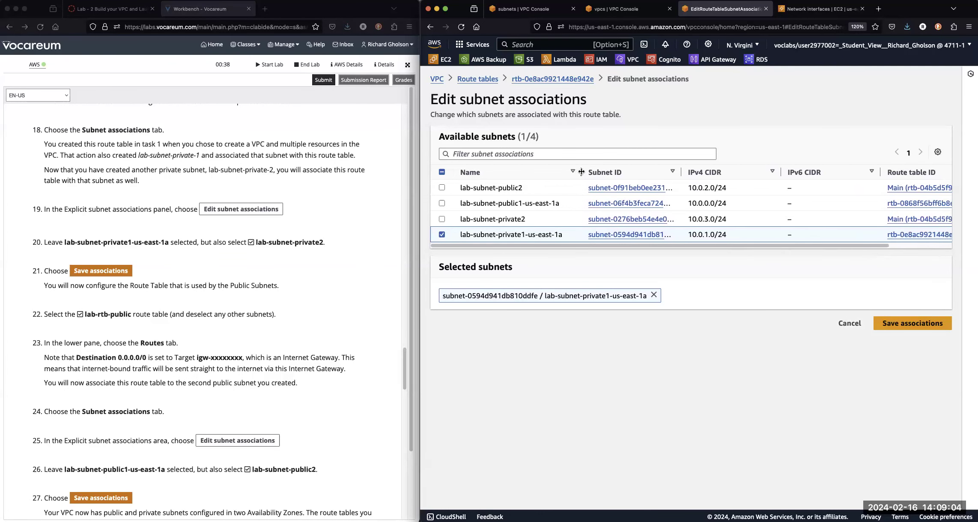
{"action": "left_click", "coordinate": [442, 219]}
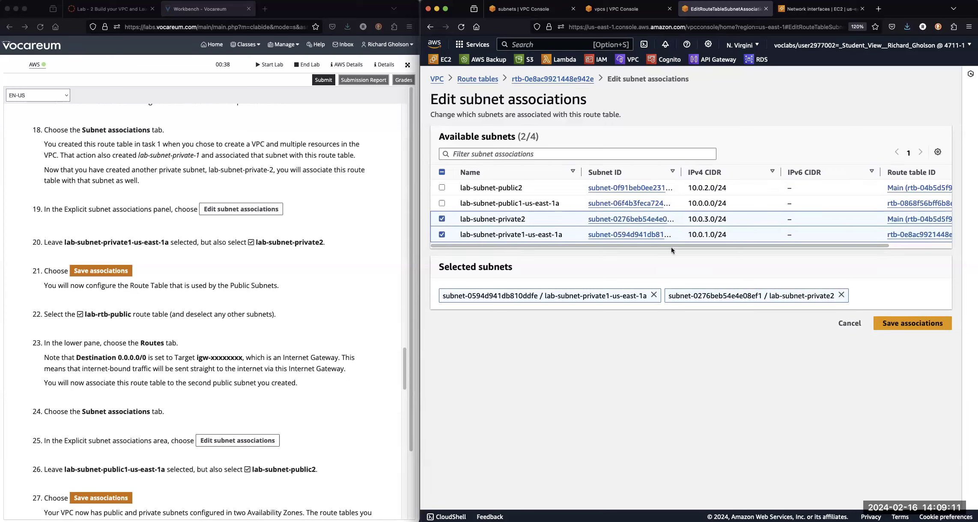
{"action": "left_click_drag", "start_coordinate": [681, 171], "coordinate": [697, 170]}
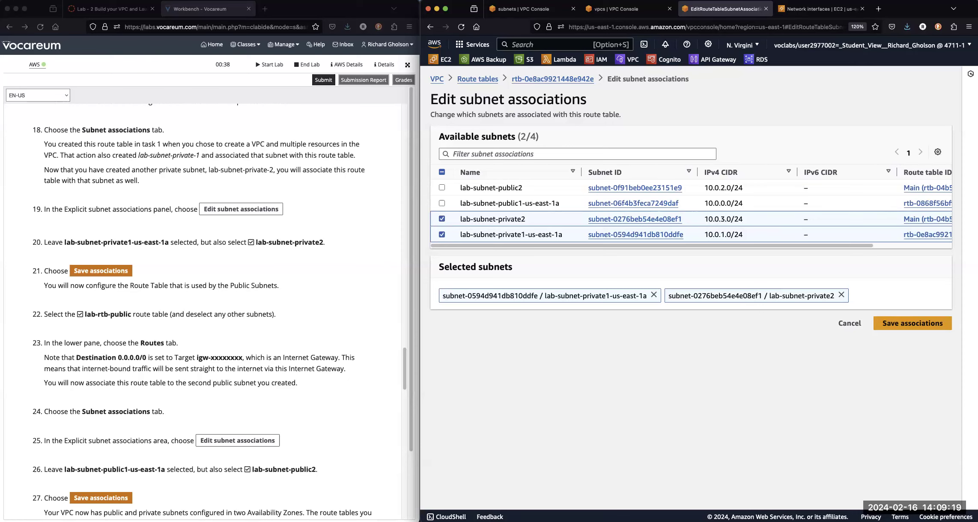
{"action": "left_click", "coordinate": [910, 325]}
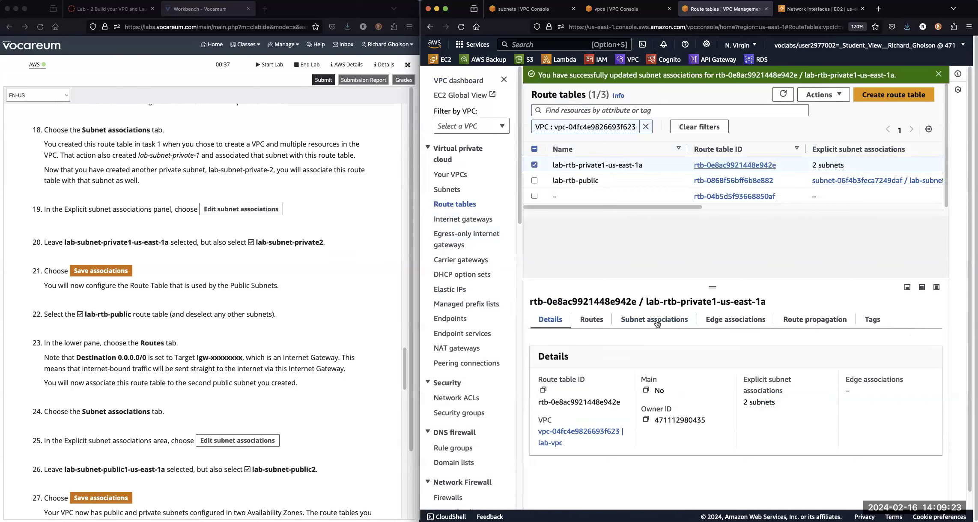
{"action": "left_click", "coordinate": [657, 323]}
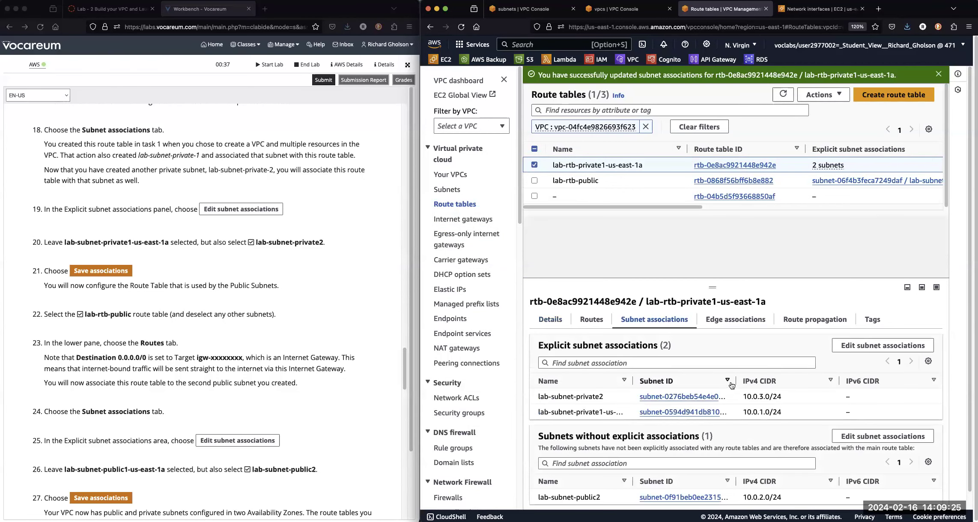
{"action": "left_click_drag", "start_coordinate": [735, 382], "coordinate": [769, 381]}
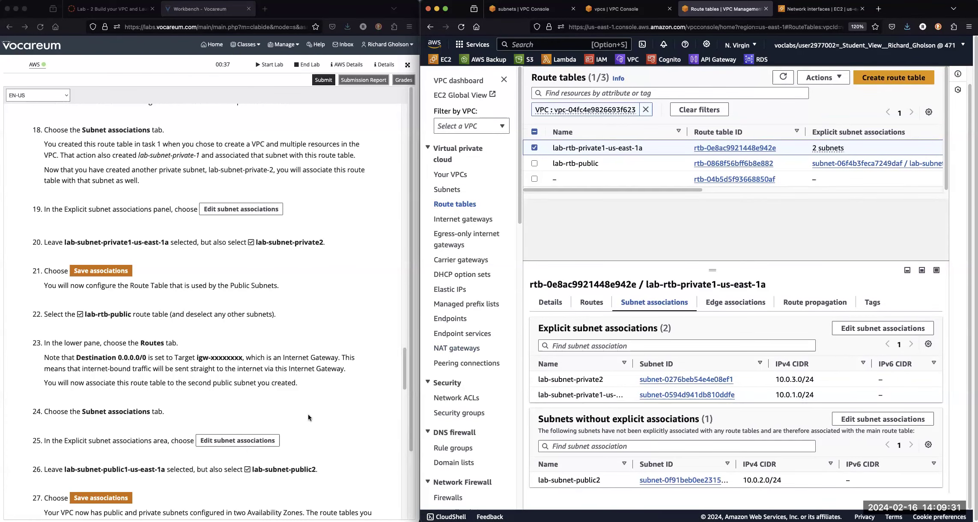
Following the lab instructions, switch the selection to lab-rtb-public and add lab-subnet-public2 to its explicit subnet associations.
{"action": "left_click", "coordinate": [332, 436]}
{"action": "scroll", "coordinate": [332, 436], "scroll_direction": "down", "scroll_amount": 1}
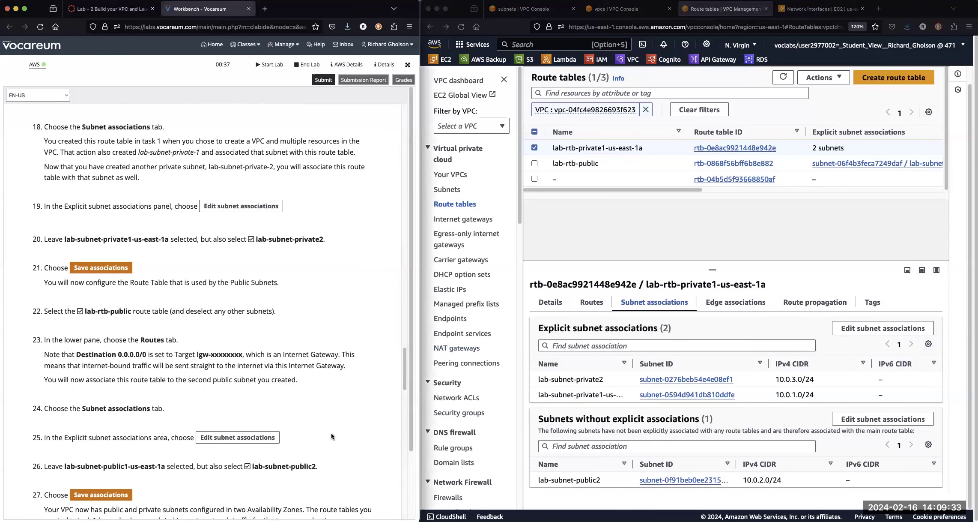
{"action": "scroll", "coordinate": [332, 436], "scroll_direction": "down", "scroll_amount": 3}
{"action": "scroll", "coordinate": [332, 436], "scroll_direction": "down", "scroll_amount": 5}
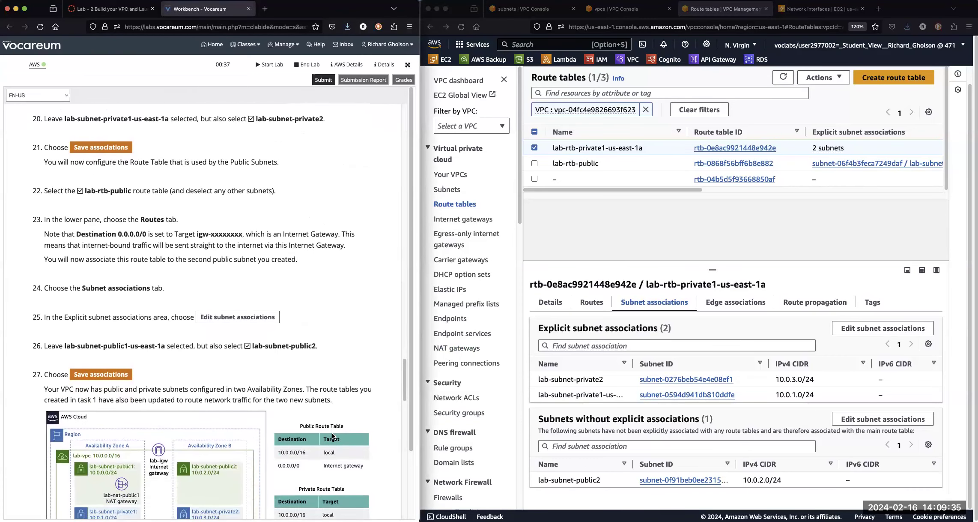
{"action": "scroll", "coordinate": [332, 436], "scroll_direction": "down", "scroll_amount": 1}
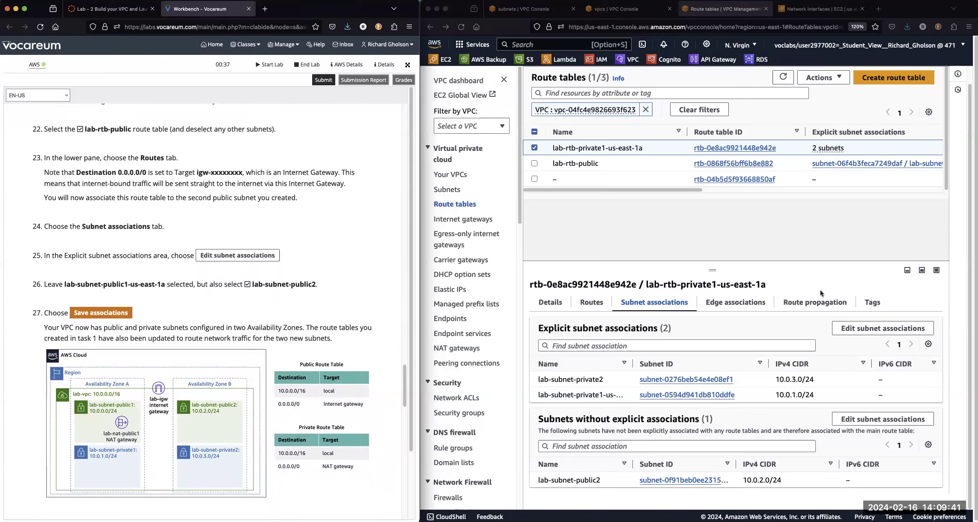
{"action": "left_click", "coordinate": [534, 148]}
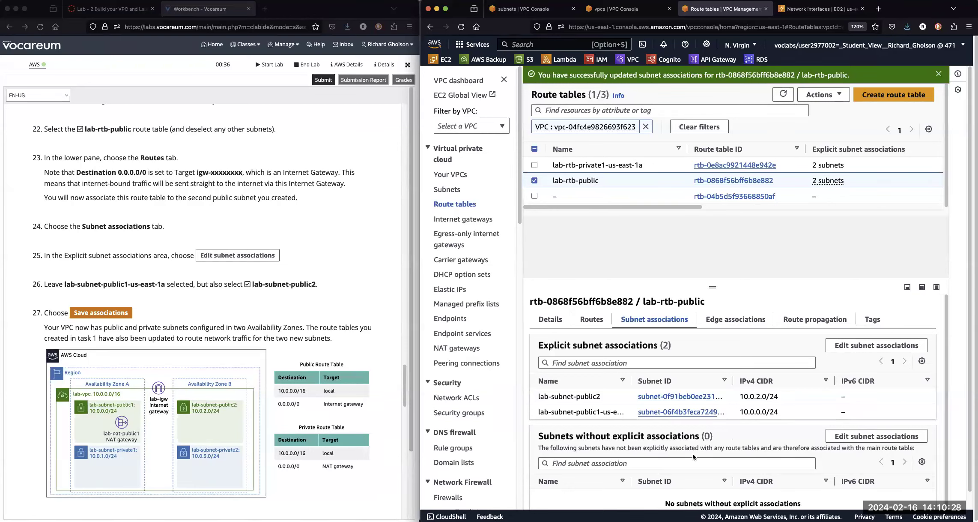
Widen the Name and Subnet ID columns of lab-rtb-public's explicit associations, and show the table's routes.
{"action": "left_click_drag", "start_coordinate": [633, 381], "coordinate": [648, 380]}
{"action": "left_click_drag", "start_coordinate": [749, 380], "coordinate": [770, 381]}
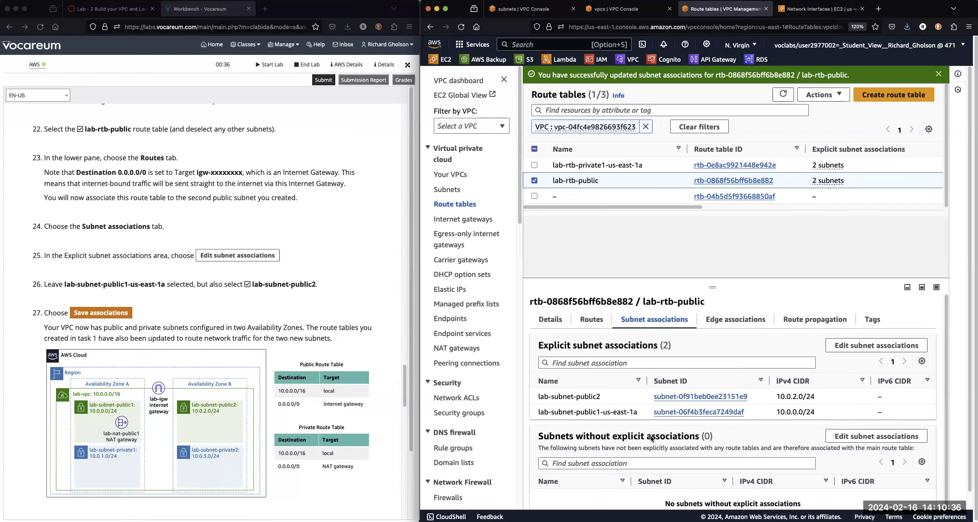
{"action": "left_click", "coordinate": [593, 319]}
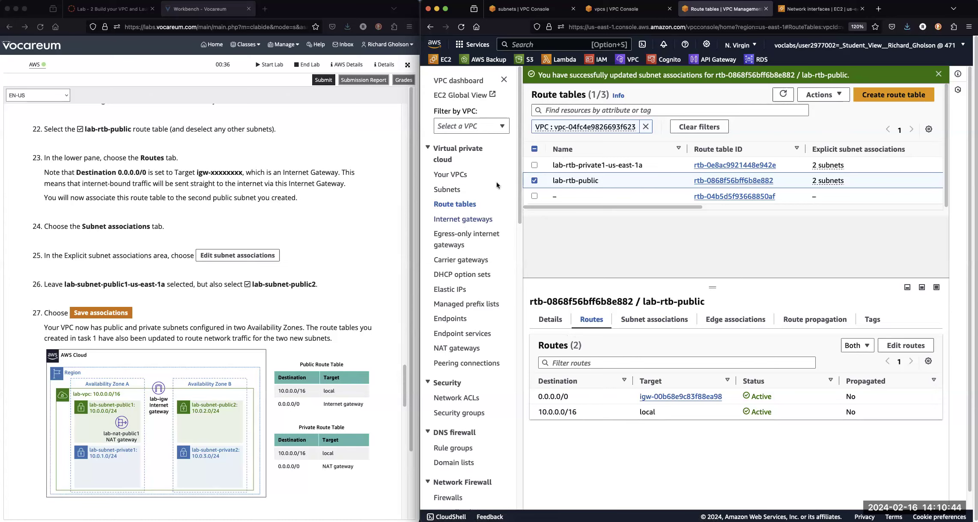
Refresh the VPC list, reselect lab-vpc and examine how its resource map links subnets, route tables and network connections.
{"action": "left_click", "coordinate": [625, 9]}
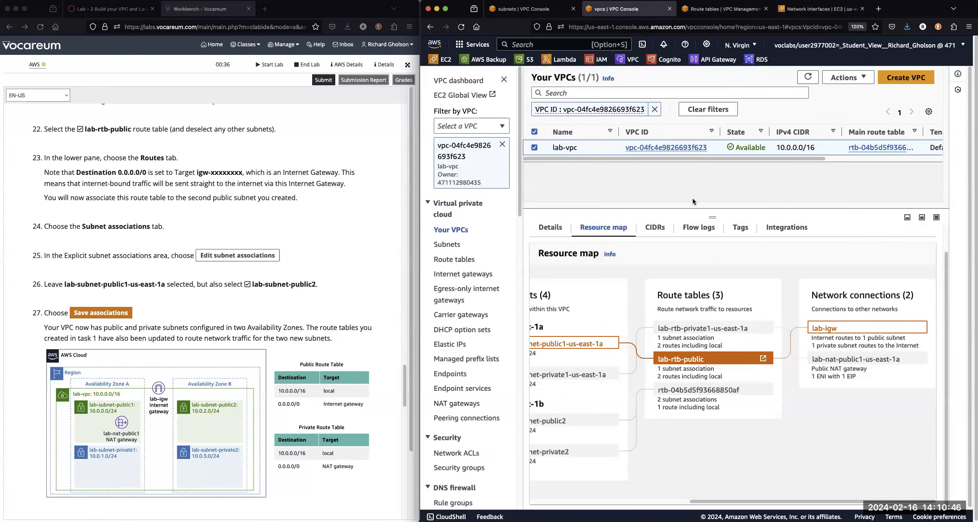
{"action": "left_click", "coordinate": [807, 81]}
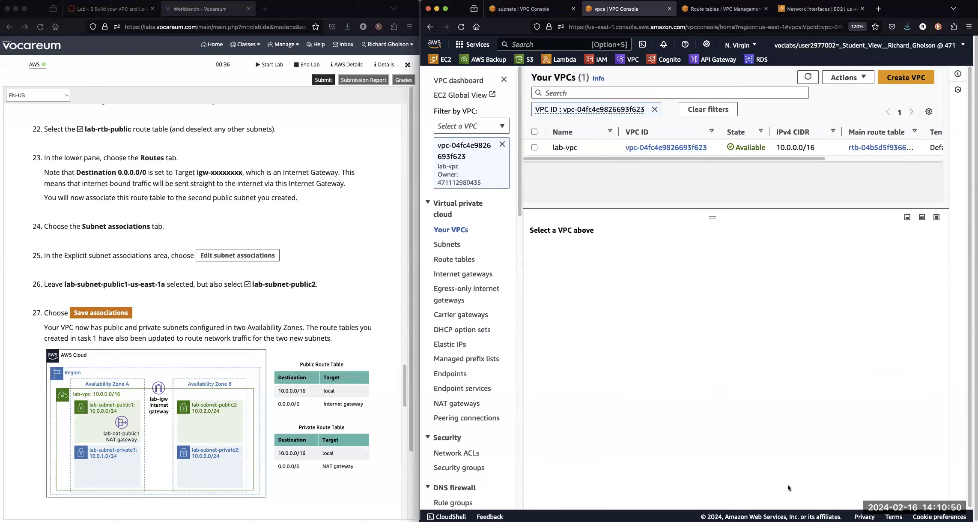
{"action": "left_click", "coordinate": [535, 147]}
{"action": "left_click", "coordinate": [607, 255]}
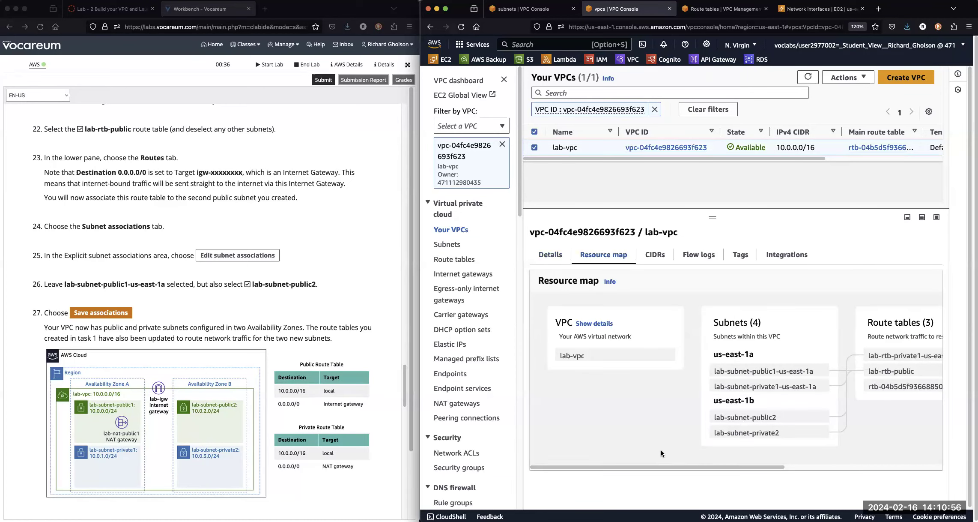
{"action": "left_click_drag", "start_coordinate": [675, 466], "coordinate": [807, 483]}
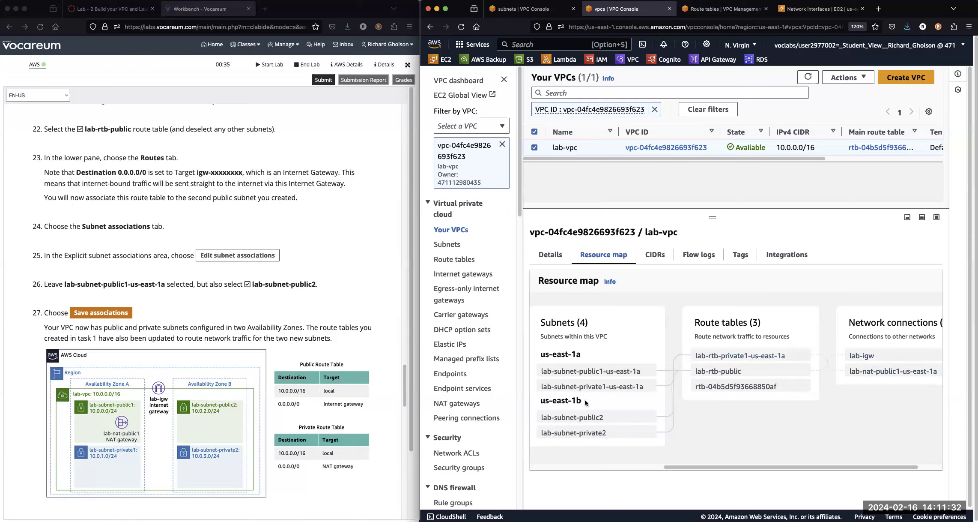
Bring up the Task 3 lab instructions on creating a VPC security group, and return to the start of lab-vpc's resource map.
{"action": "left_click", "coordinate": [404, 377]}
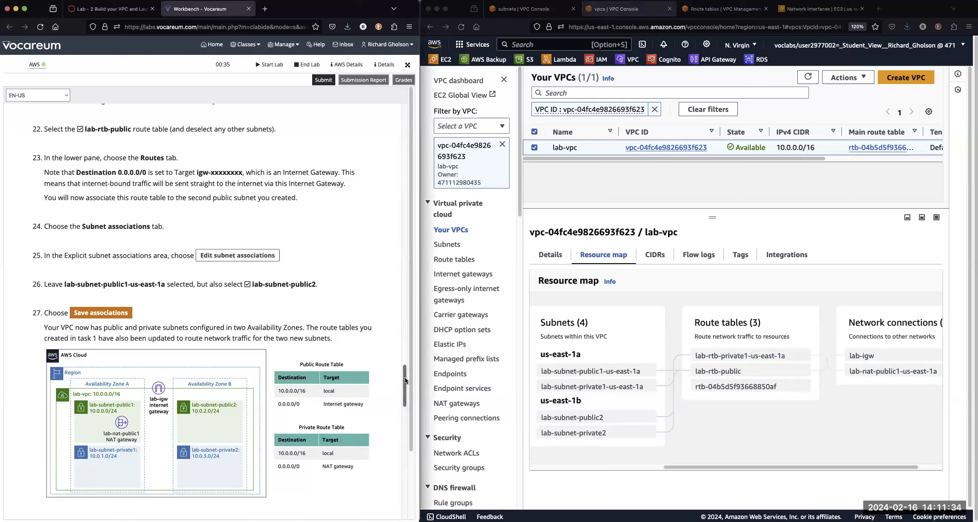
{"action": "left_click_drag", "start_coordinate": [405, 385], "coordinate": [410, 419]}
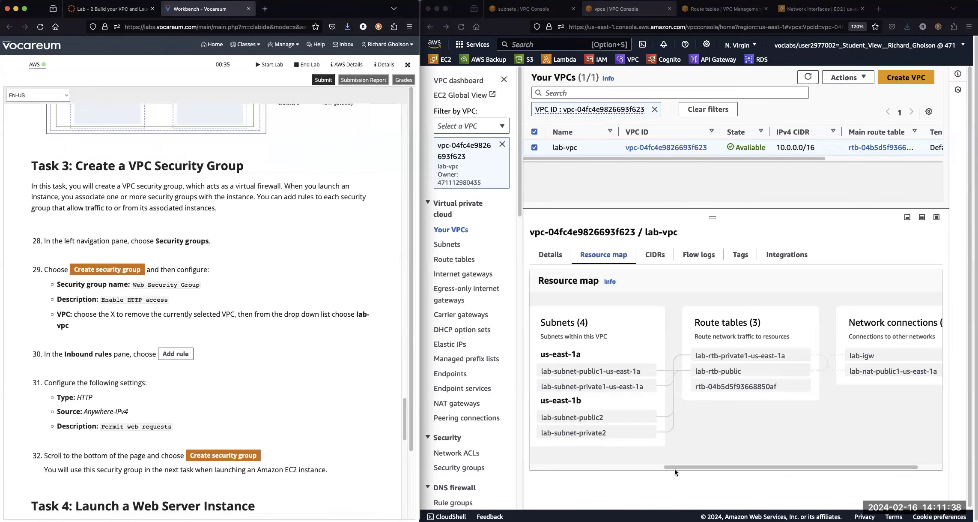
{"action": "left_click", "coordinate": [716, 467]}
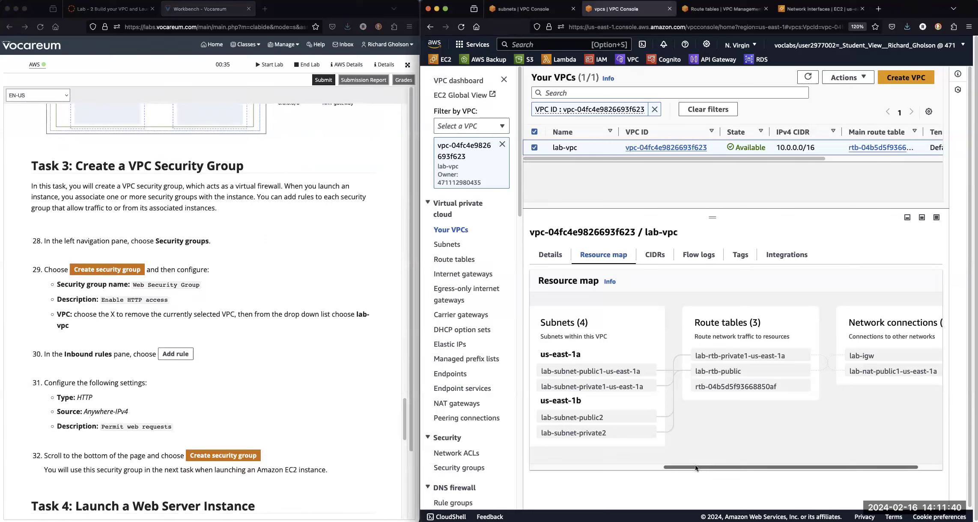
{"action": "left_click_drag", "start_coordinate": [696, 467], "coordinate": [552, 461]}
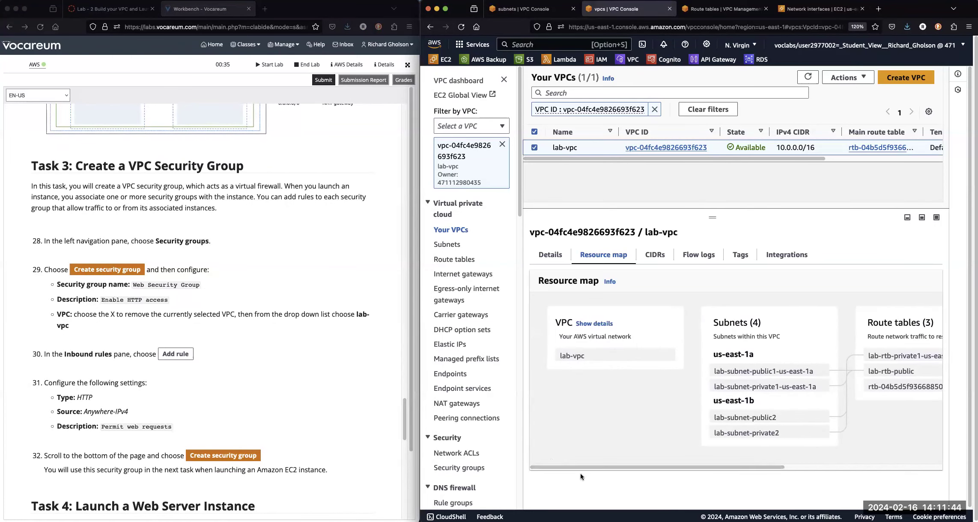